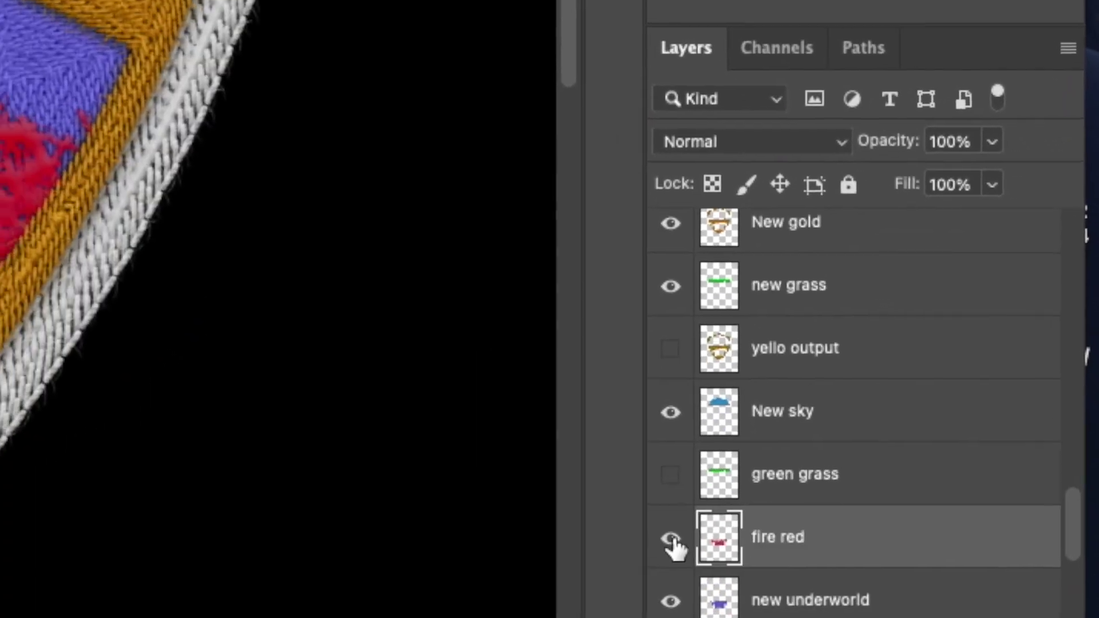
- Hide the fire red layer and generate the white stitched Border with Realistic Embroidery
left_click(671, 539)
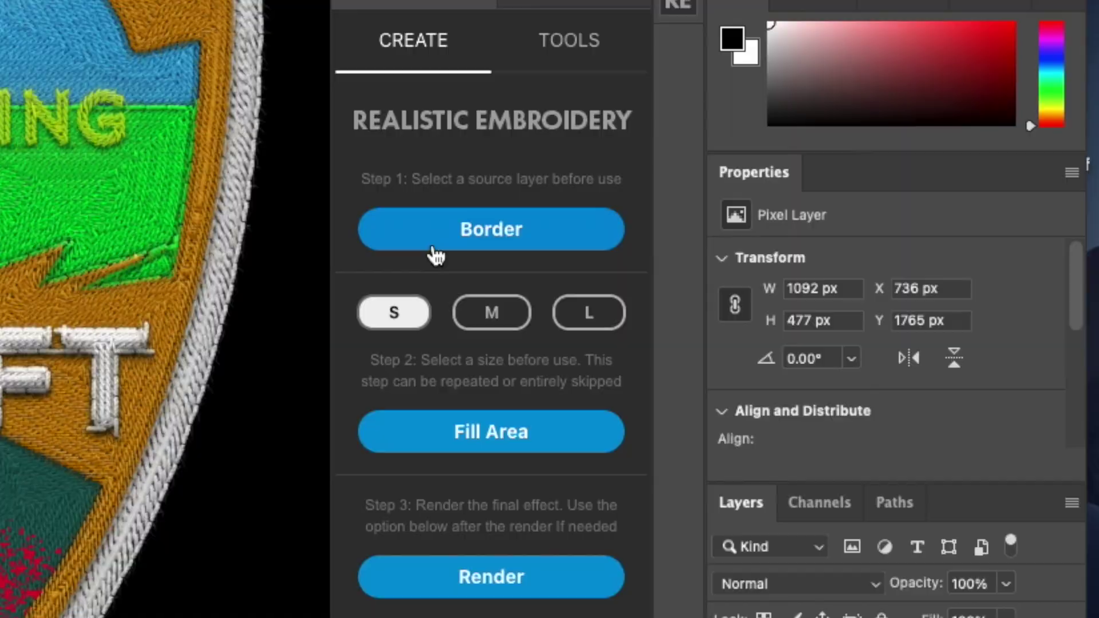
left_click(427, 240)
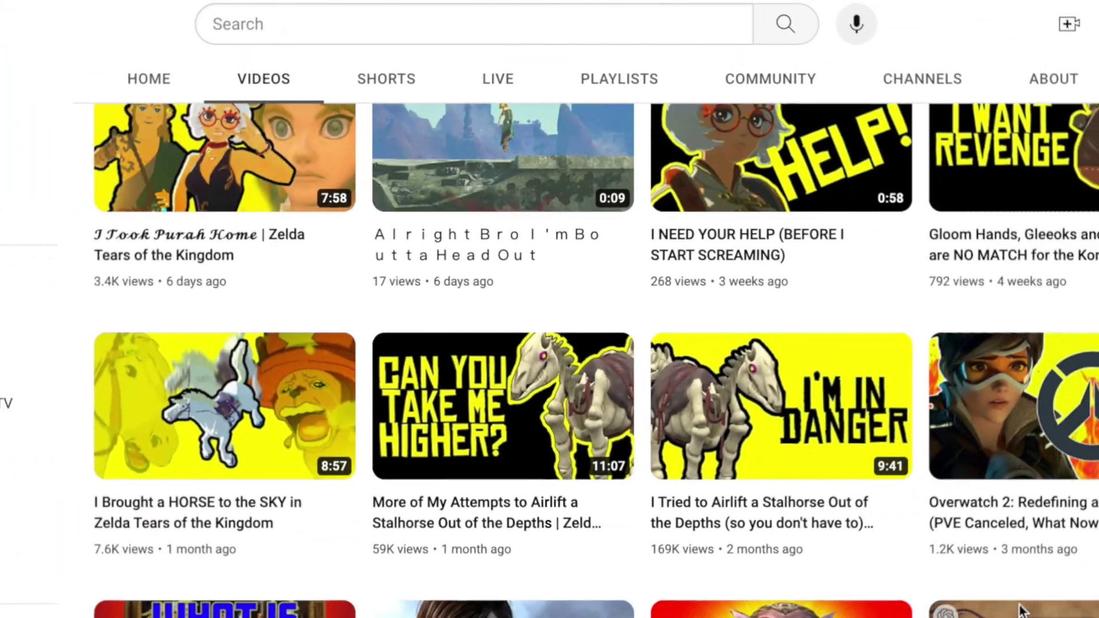
scroll(549, 309, "up", 6)
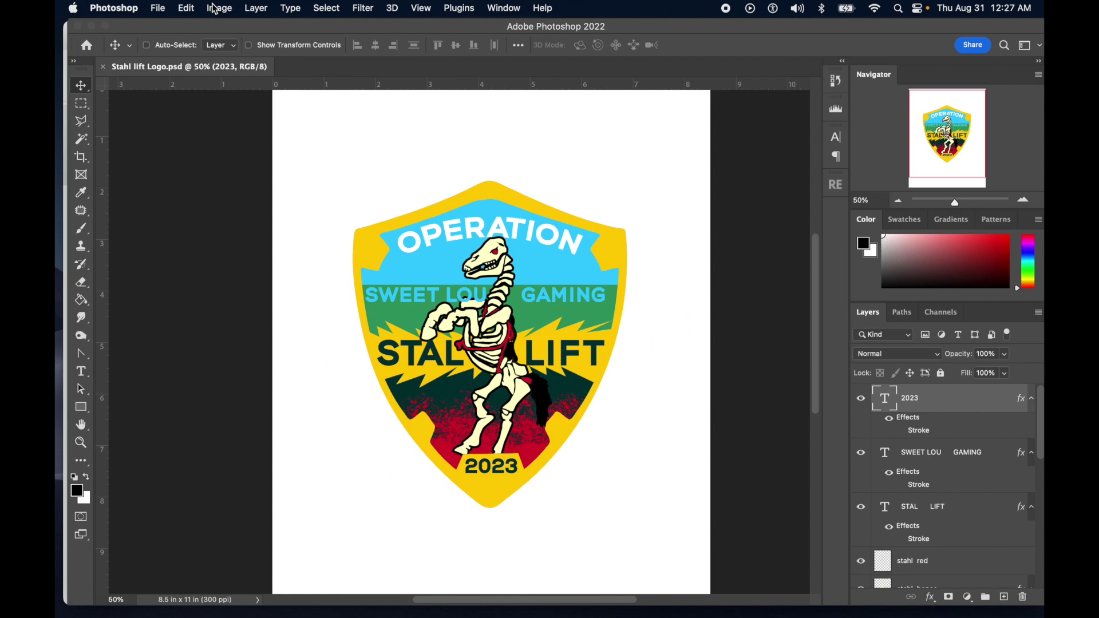
- Check the Image Size at 2550 × 3300 px and 300 ppi, and keep it unchanged
left_click(218, 8)
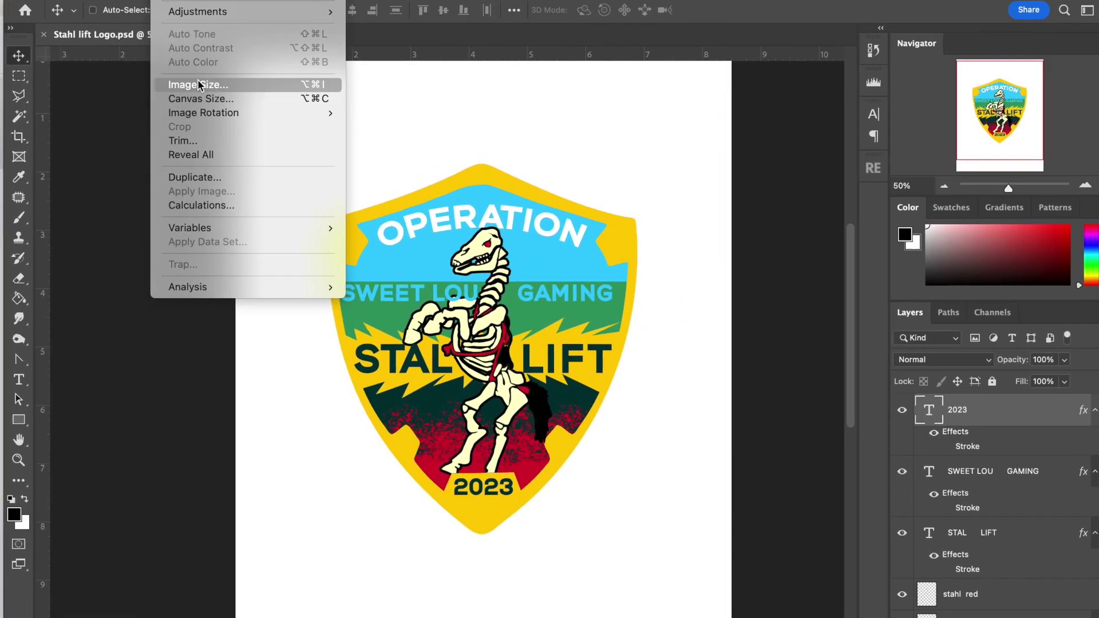
key("Escape")
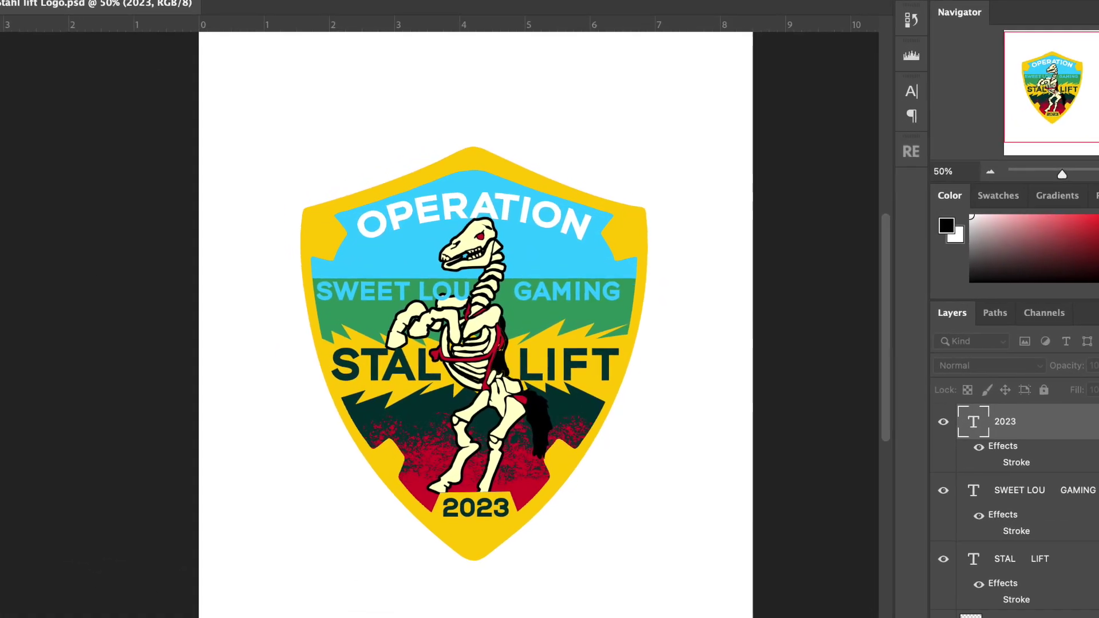
key("super+alt+i")
left_click_drag(581, 128, 414, 111)
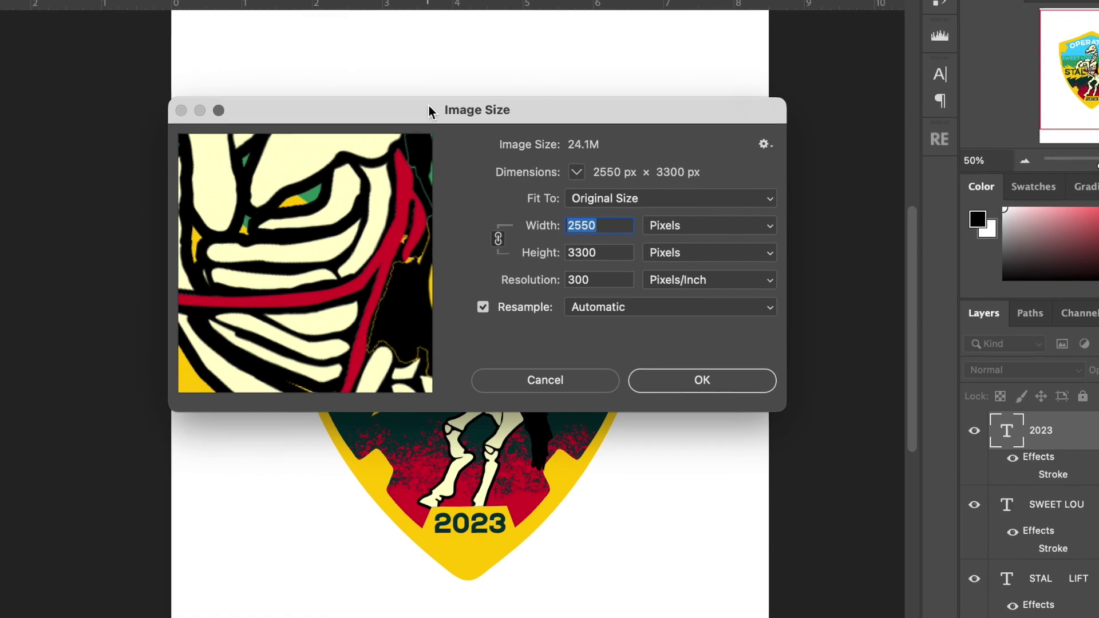
left_click_drag(343, 149, 355, 297)
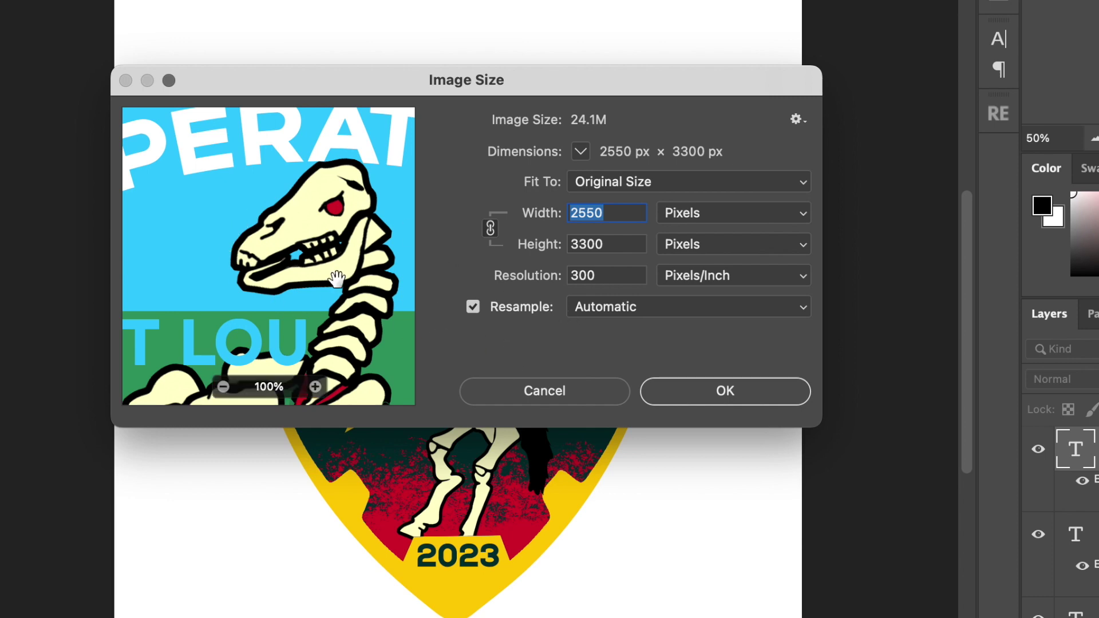
left_click_drag(337, 280, 295, 293)
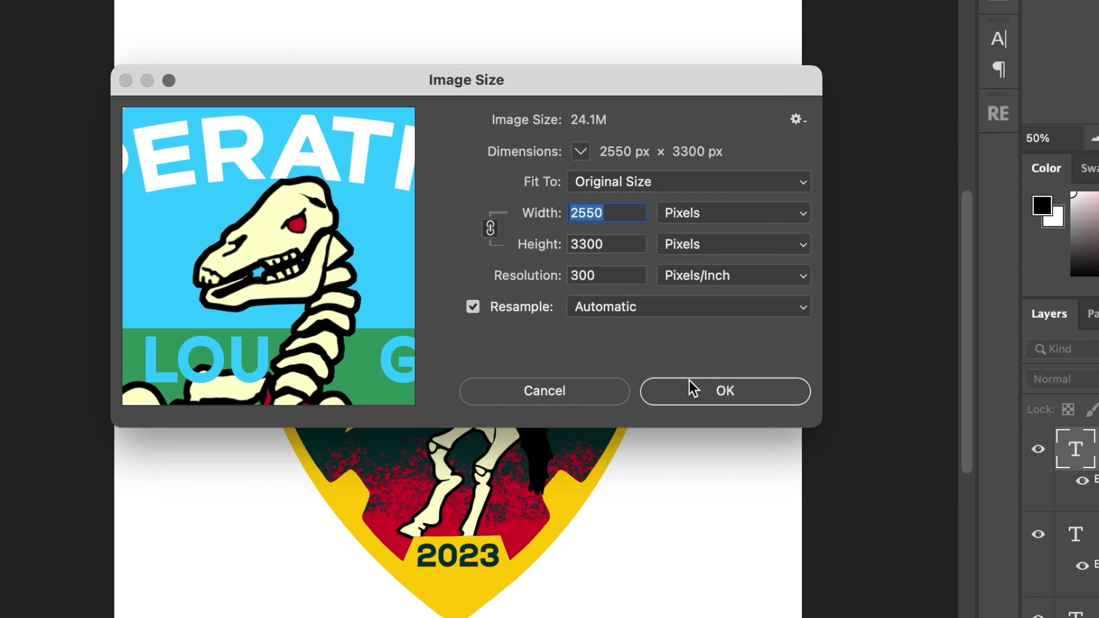
left_click(693, 397)
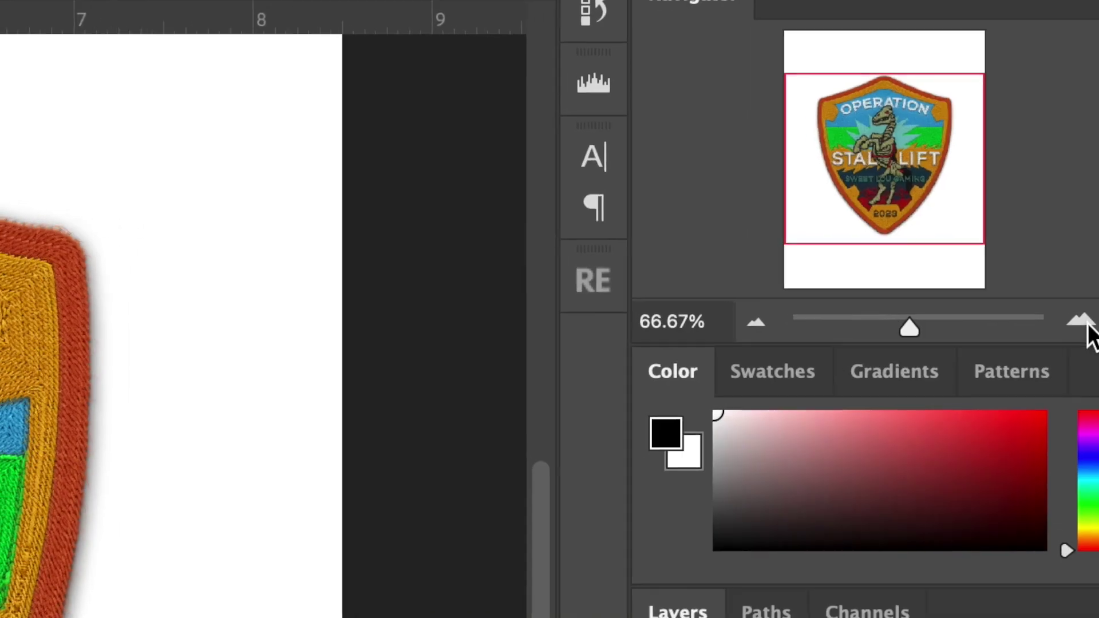
- Shrink Layer 11's patch on the print sheet to about 1.56 × 1.83 inches
left_click(1085, 326)
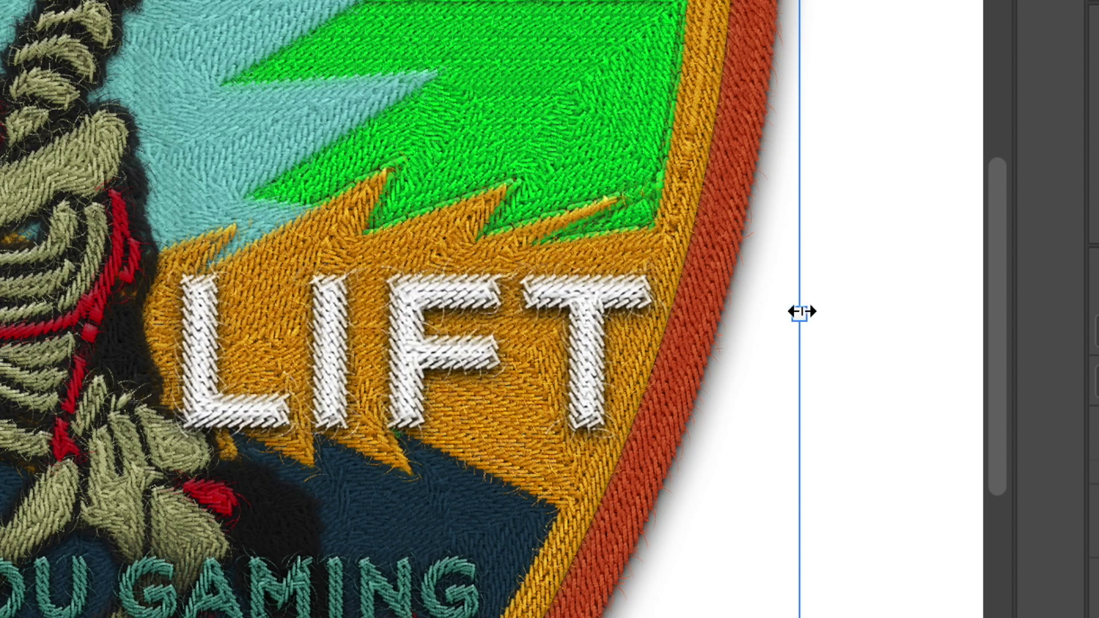
left_click_drag(802, 311, 613, 311)
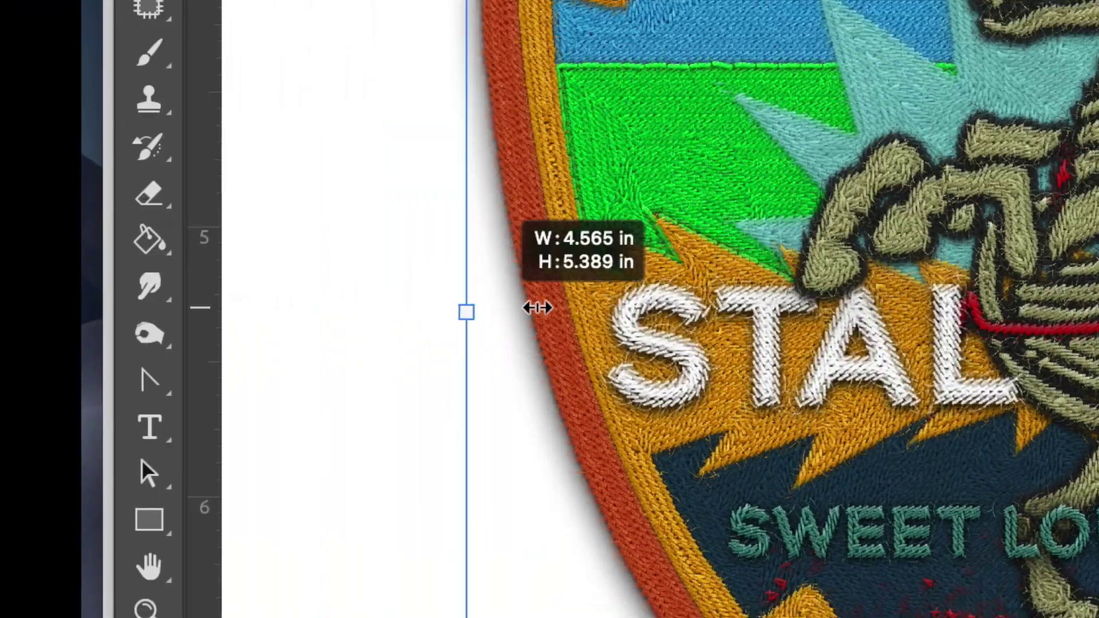
left_click_drag(532, 307, 824, 311)
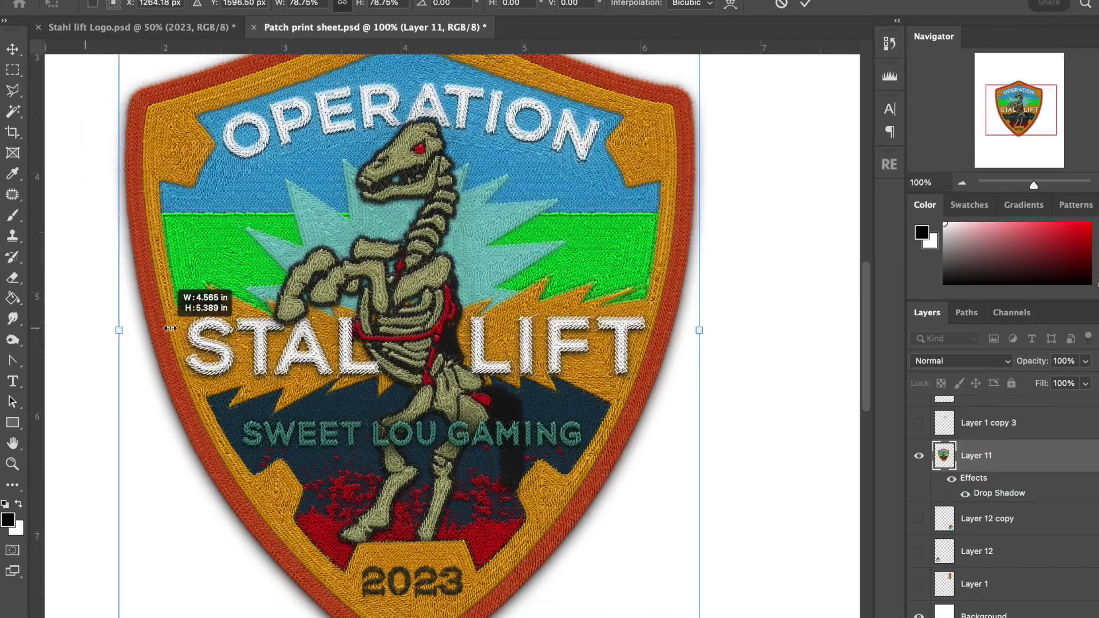
left_click_drag(169, 328, 311, 330)
left_click_drag(690, 328, 552, 330)
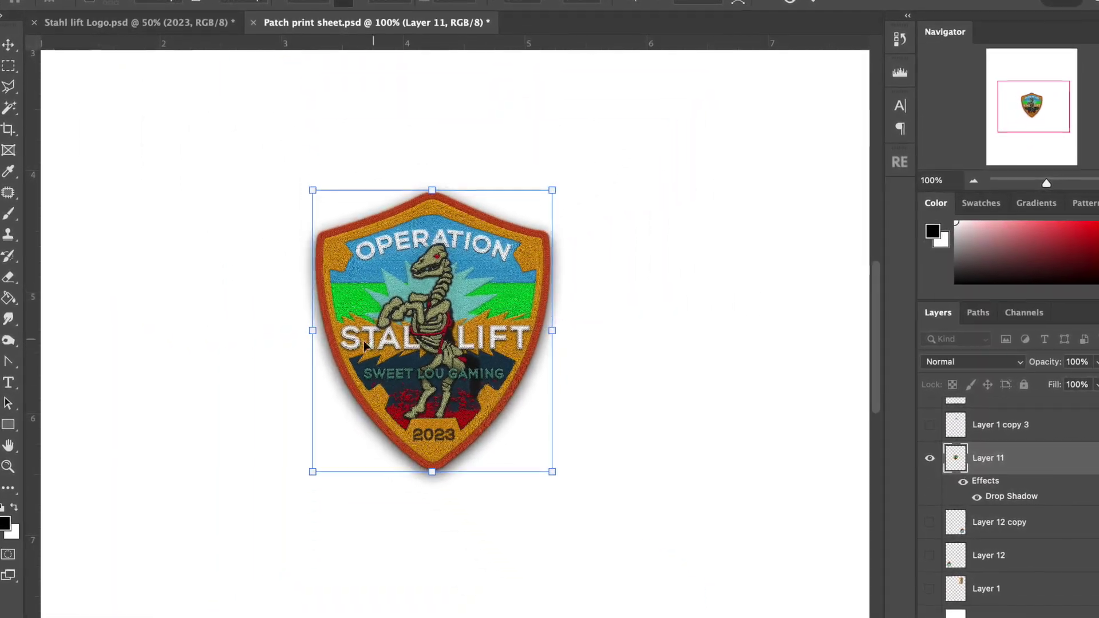
left_click_drag(312, 333, 366, 333)
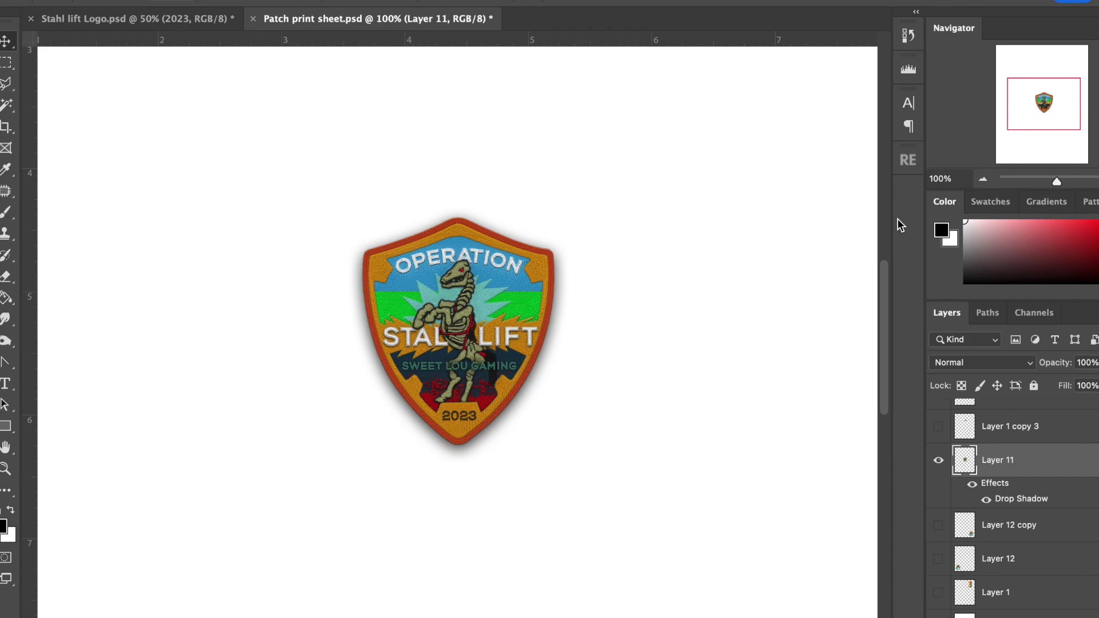
- Zoom to 400%, back to 100%, then to 200% to inspect the patch stitches
key("super+equal")
key("super+equal")
key("super+equal")
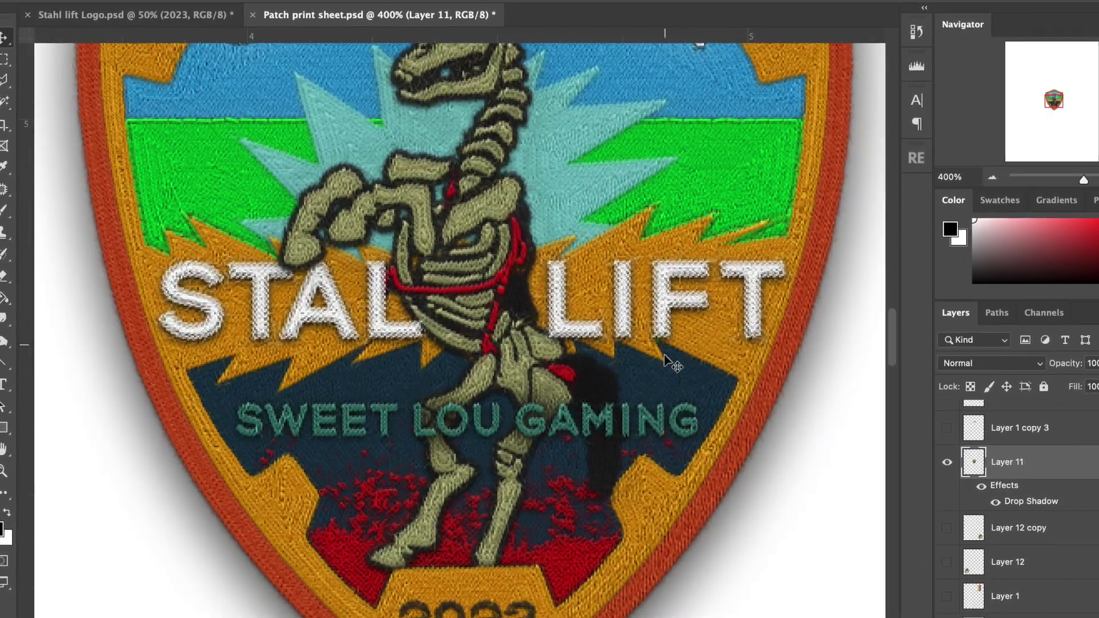
left_click(1000, 178)
left_click(1000, 178)
left_click(1001, 178)
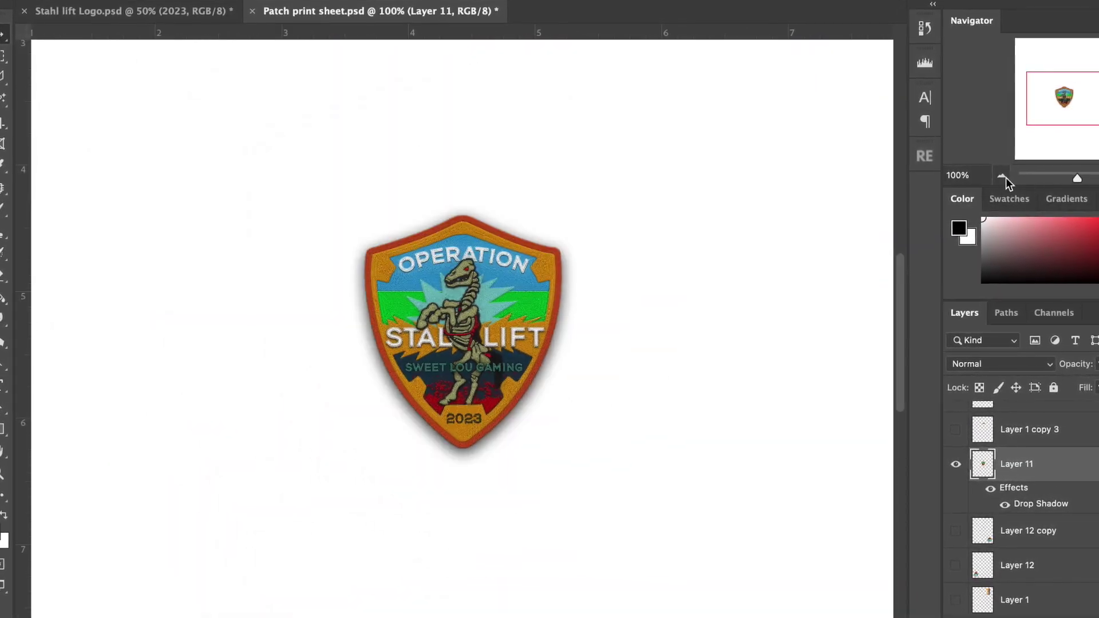
key("super+equal")
- Scale the patch to 0.901 × 1.062 inches and inspect its stitching at 400%
left_click(1009, 175)
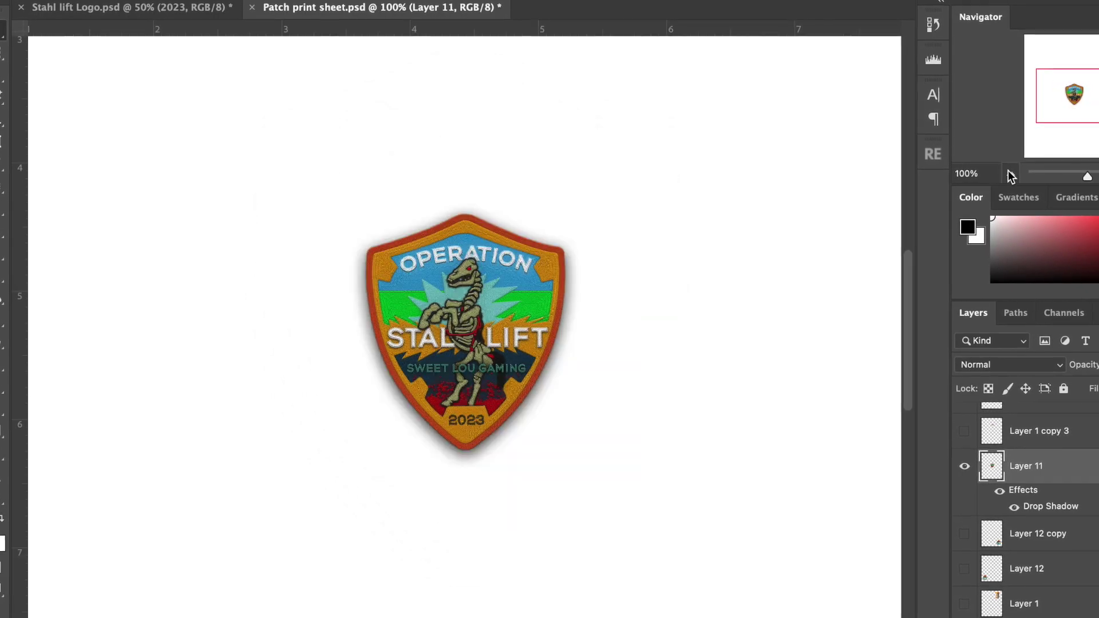
left_click_drag(553, 228, 480, 318)
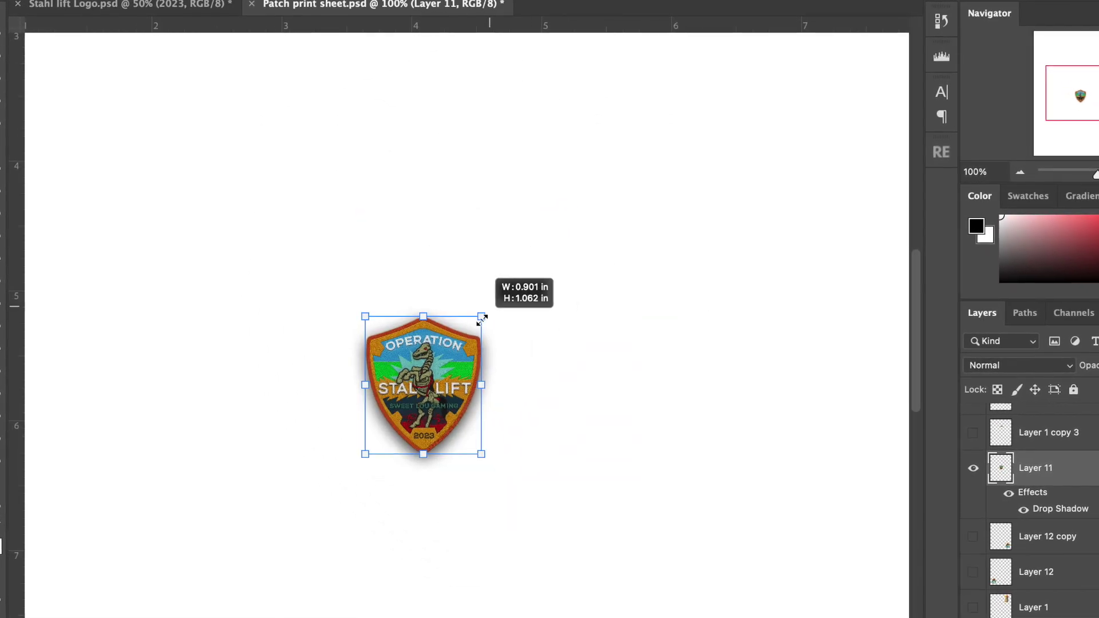
key("super+equal")
key("super+equal")
key("super+equal")
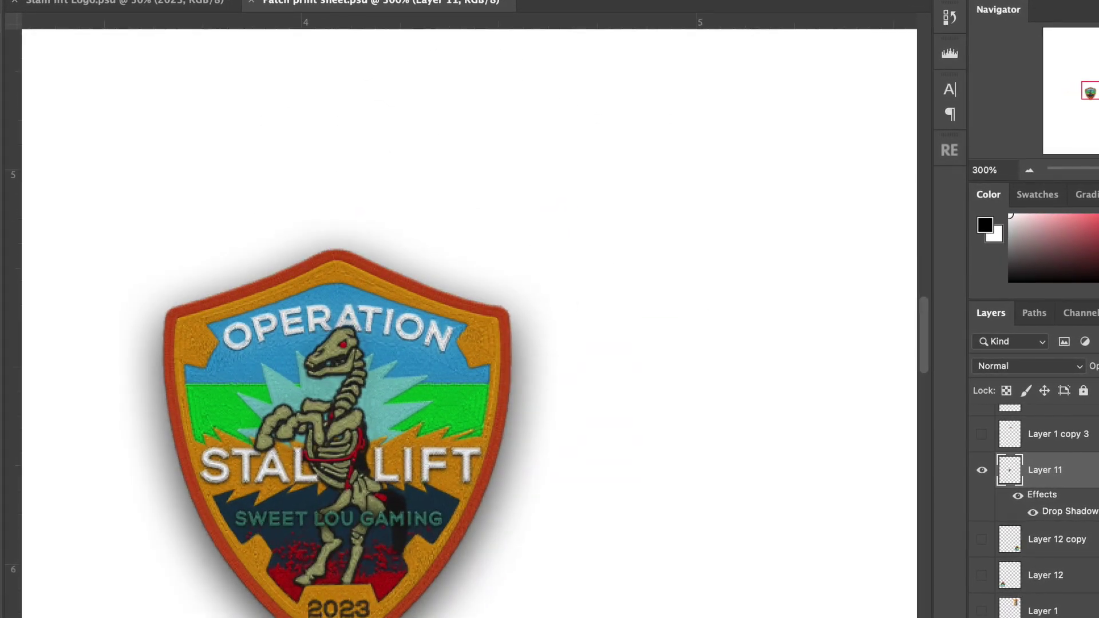
scroll(470, 320, "down", 5)
scroll(470, 320, "left", 3)
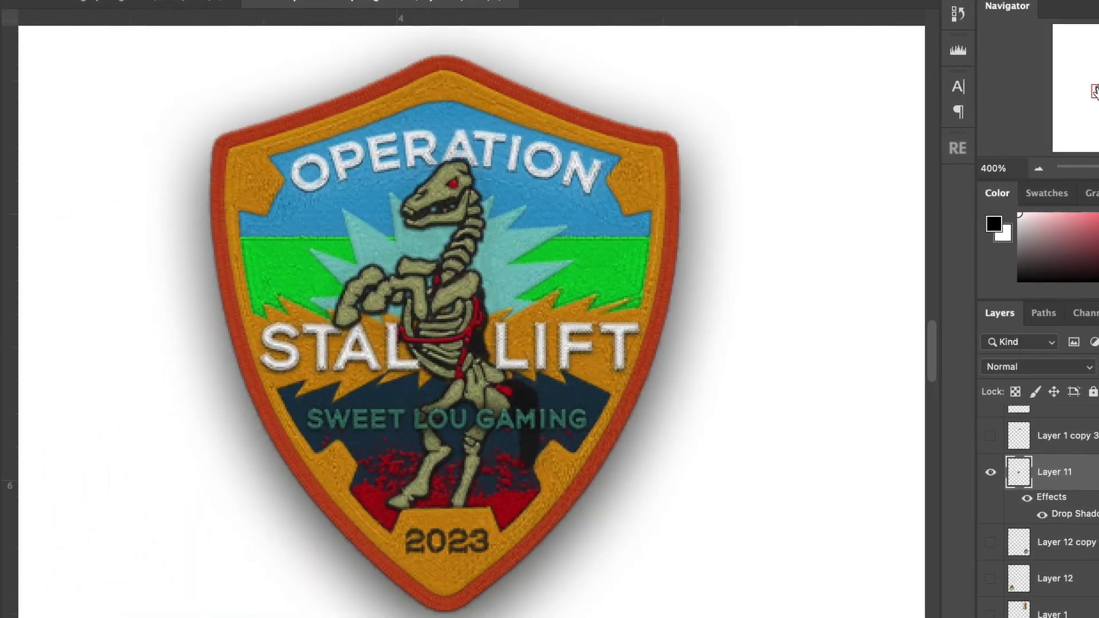
scroll(425, 389, "up", 5)
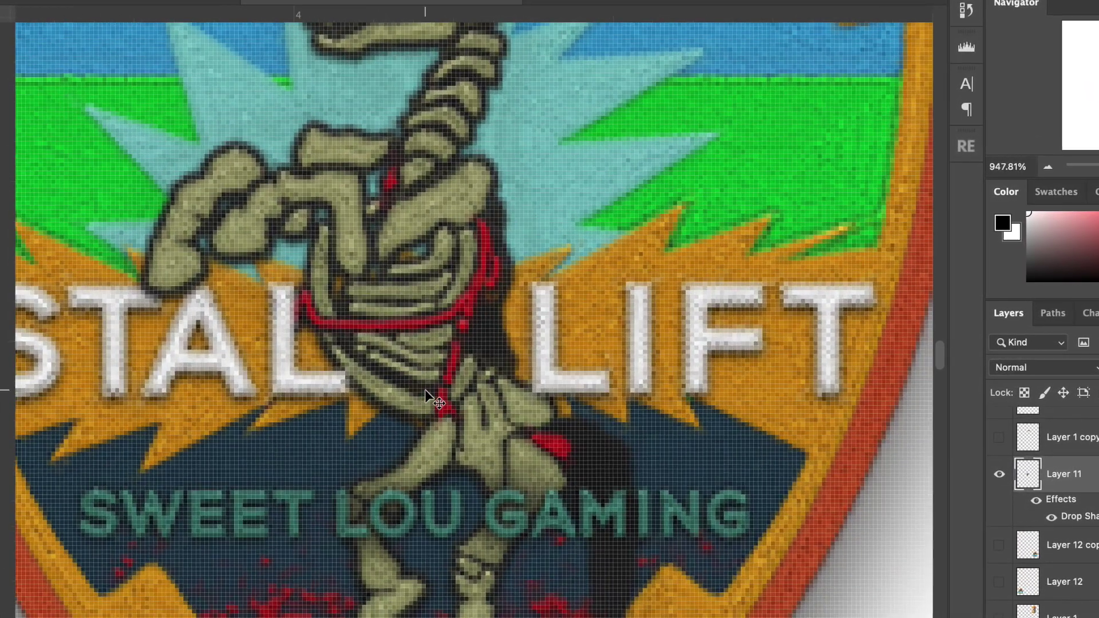
scroll(424, 389, "down", 2)
scroll(400, 452, "down", 3)
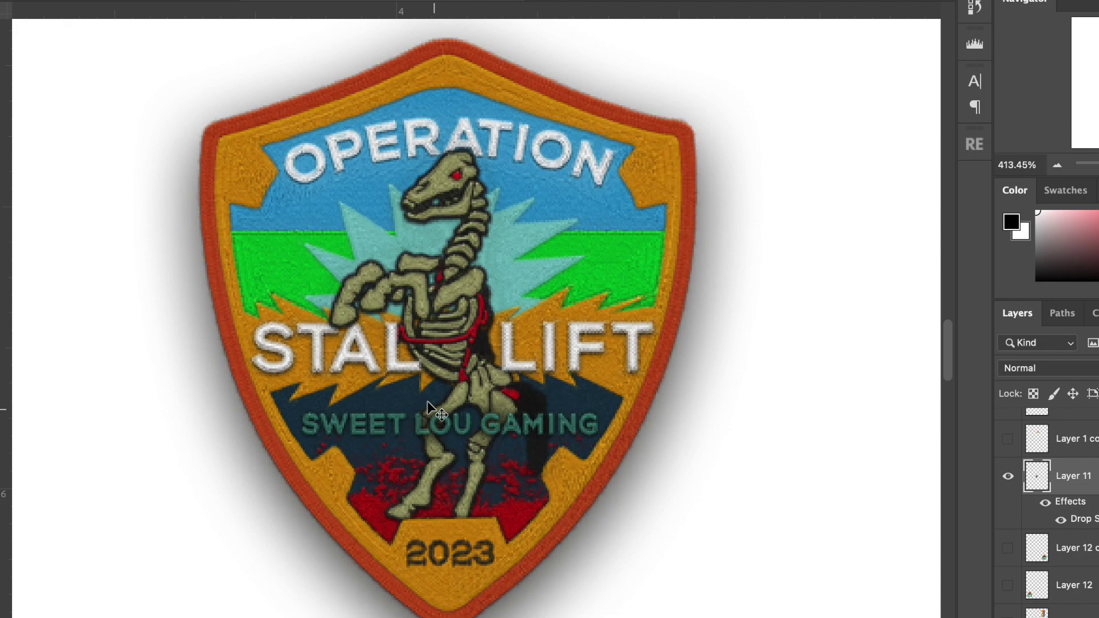
left_click(1063, 166)
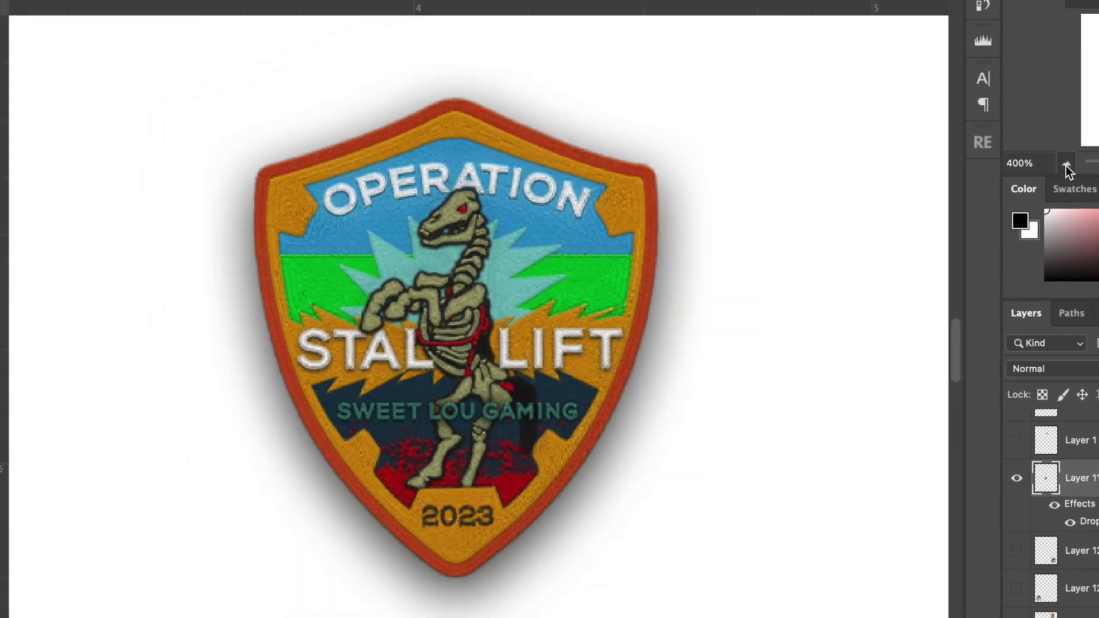
left_click(1063, 167)
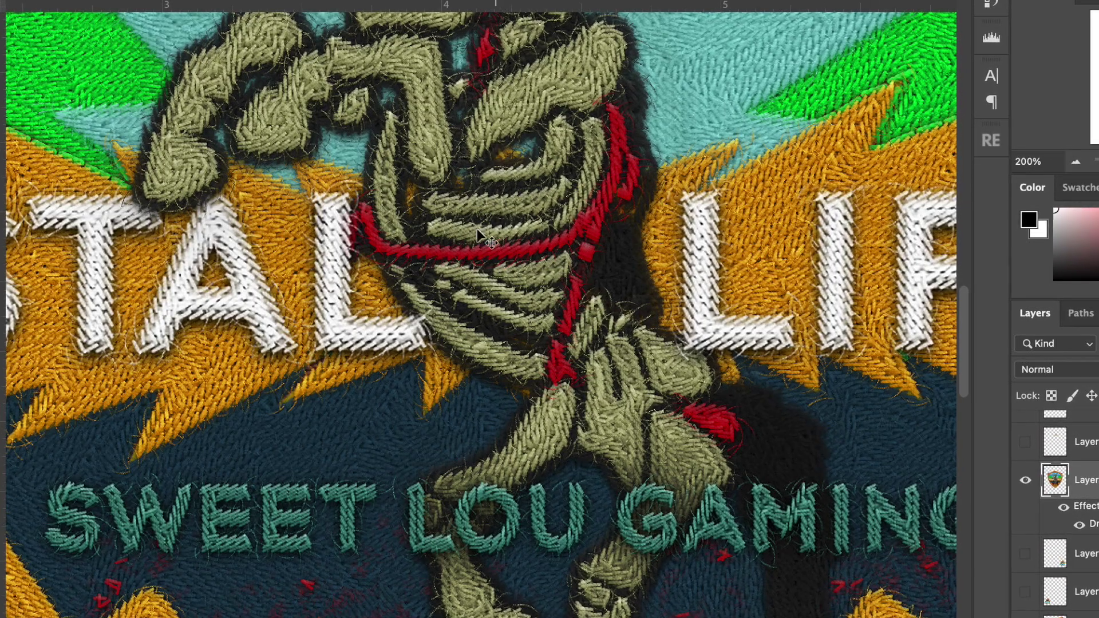
scroll(777, 256, "down", 5)
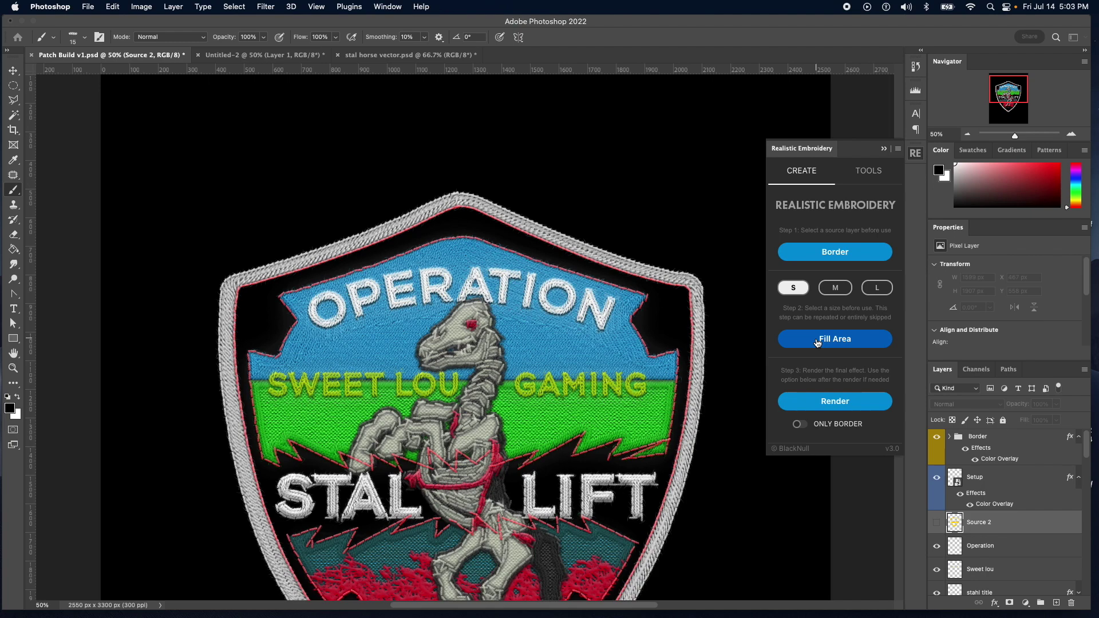
- Apply Realistic Embroidery's Fill Area twice to the Source 2 layer's yellow fill regions
left_click(817, 340)
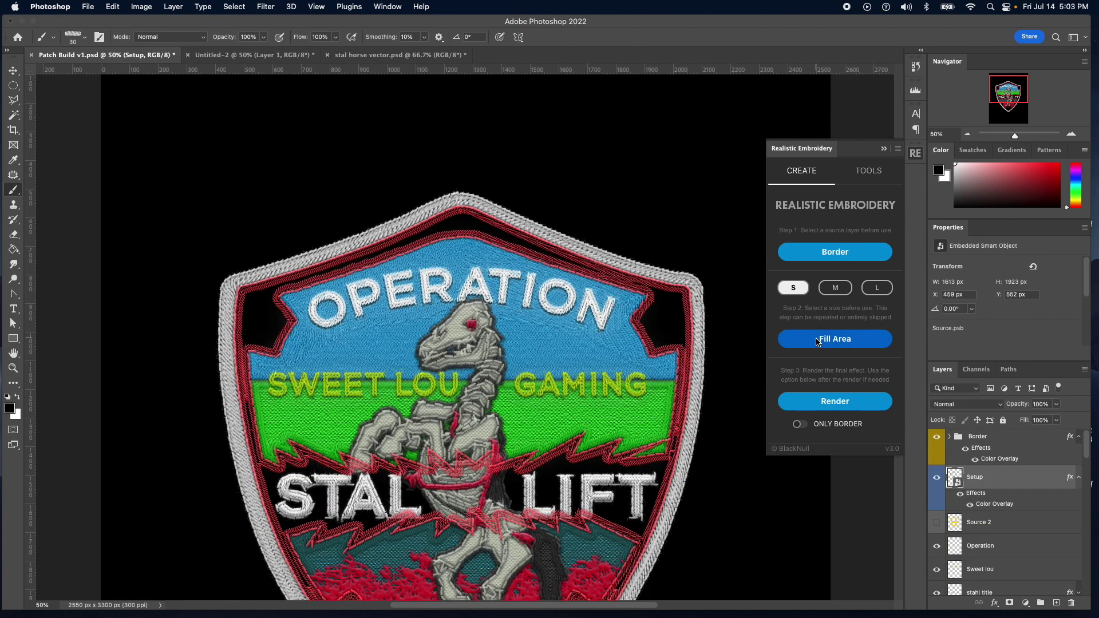
left_click(817, 341)
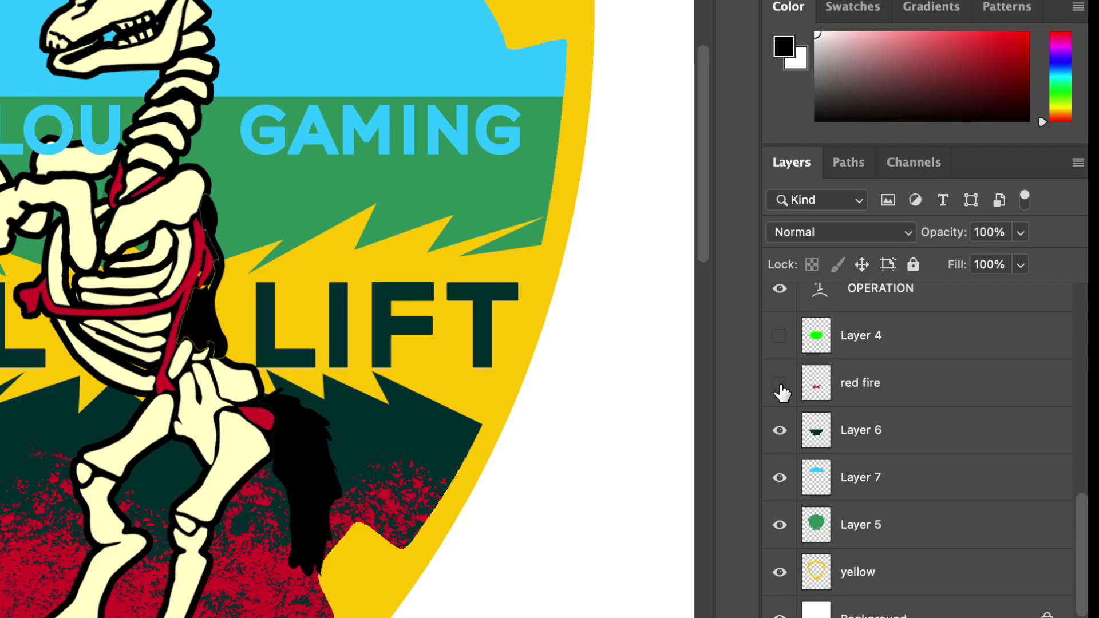
- Show the red fire layer, compare Layer 5 and Layer 7 visibility, and open Realistic Embroidery
left_click(780, 387)
scroll(781, 392, "down", 1)
left_click(777, 506)
left_click(777, 507)
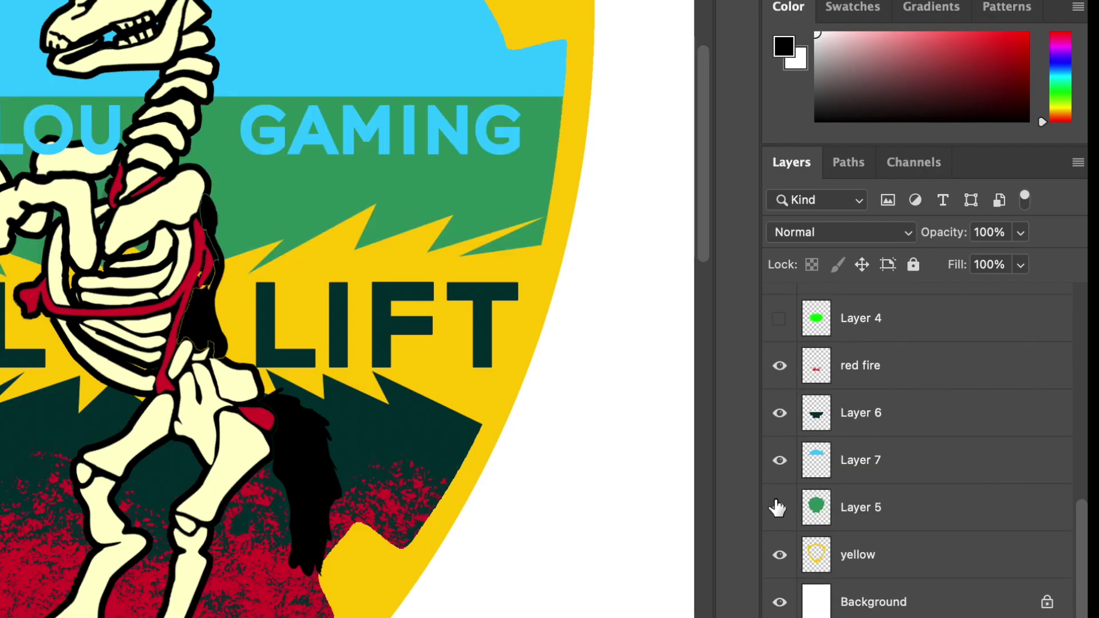
left_click(778, 463)
left_click(777, 458)
scroll(781, 463, "up", 3)
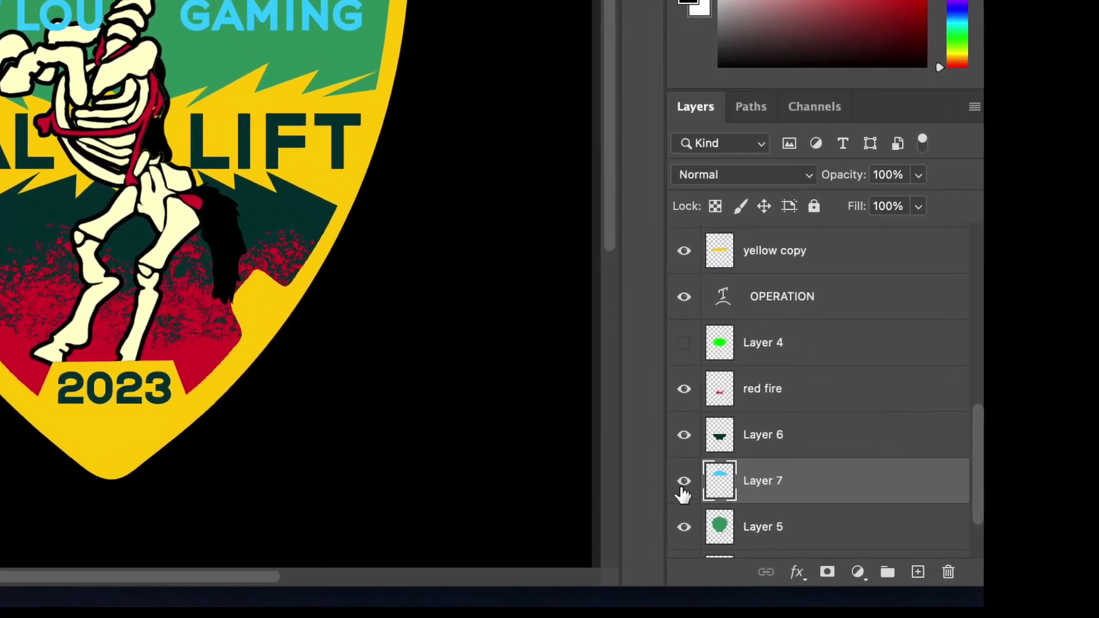
left_click(682, 483)
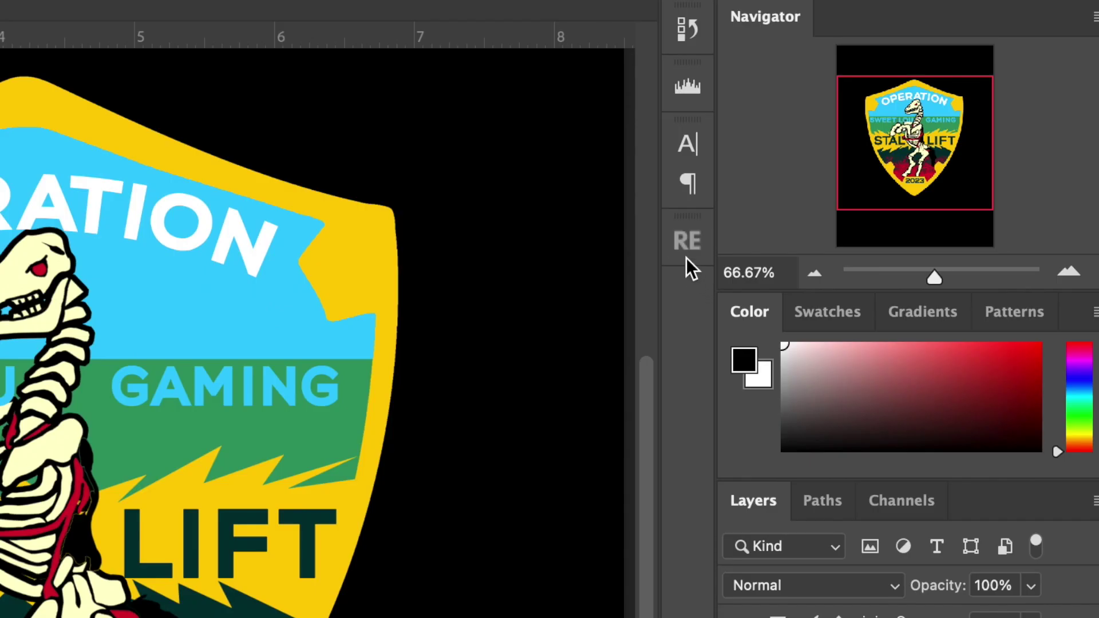
left_click(694, 238)
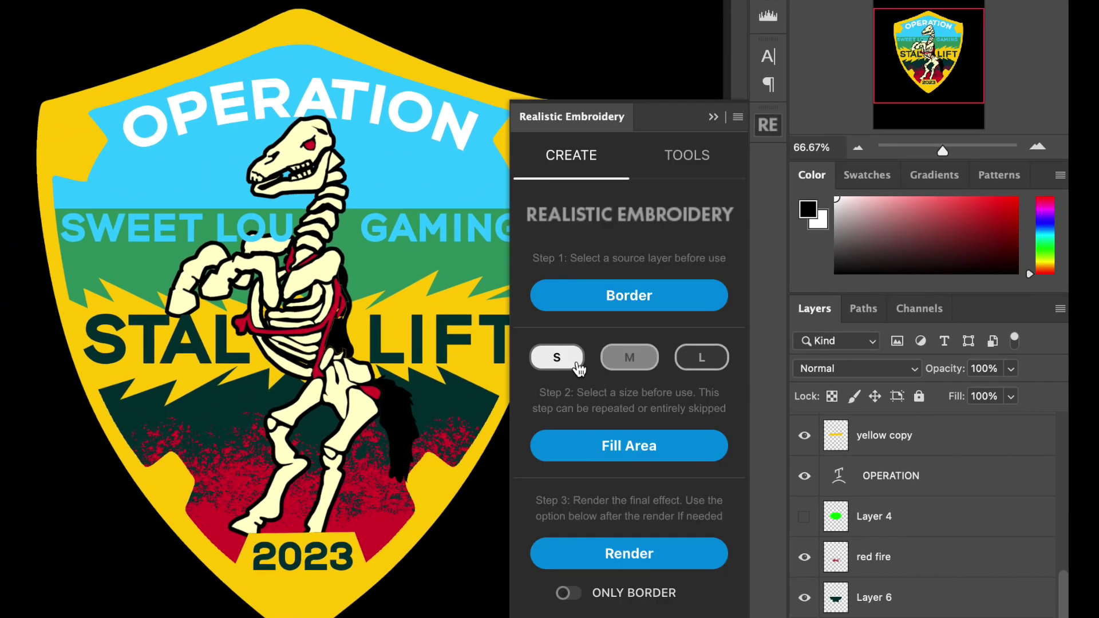
- Choose size S, run Border and Fill Area, then render the top banner as blue stitching
left_click(579, 369)
left_click(592, 302)
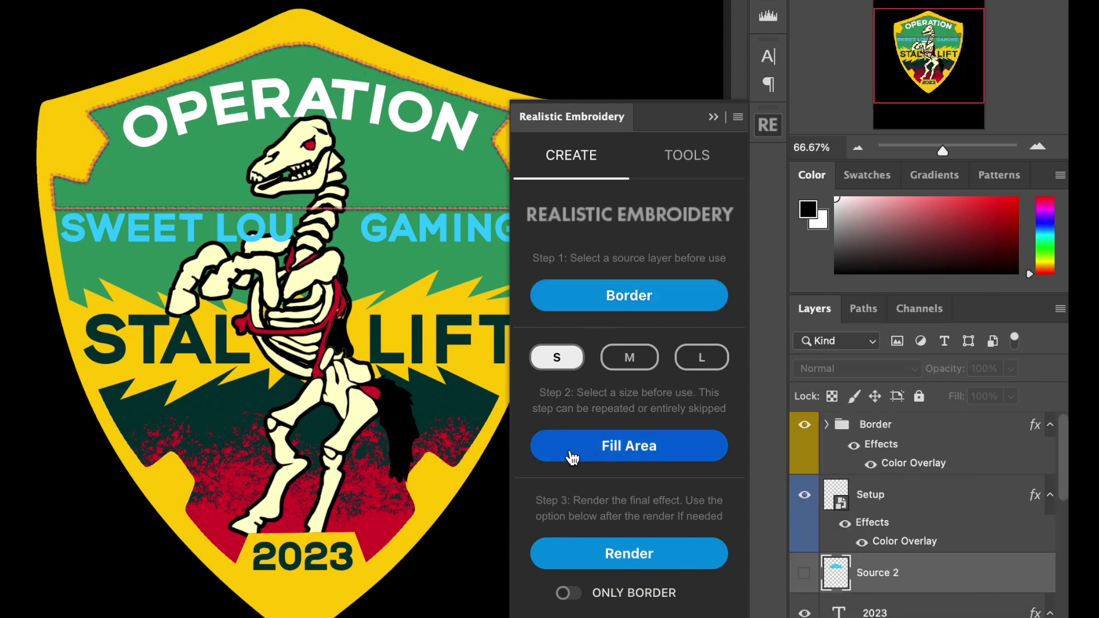
left_click(598, 452)
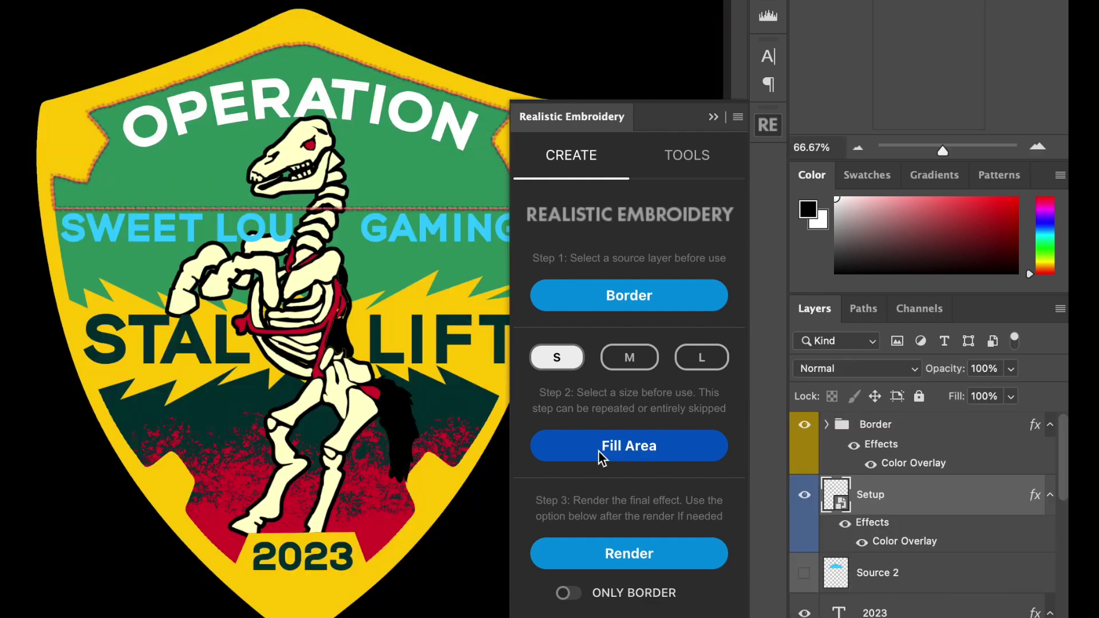
left_click(599, 452)
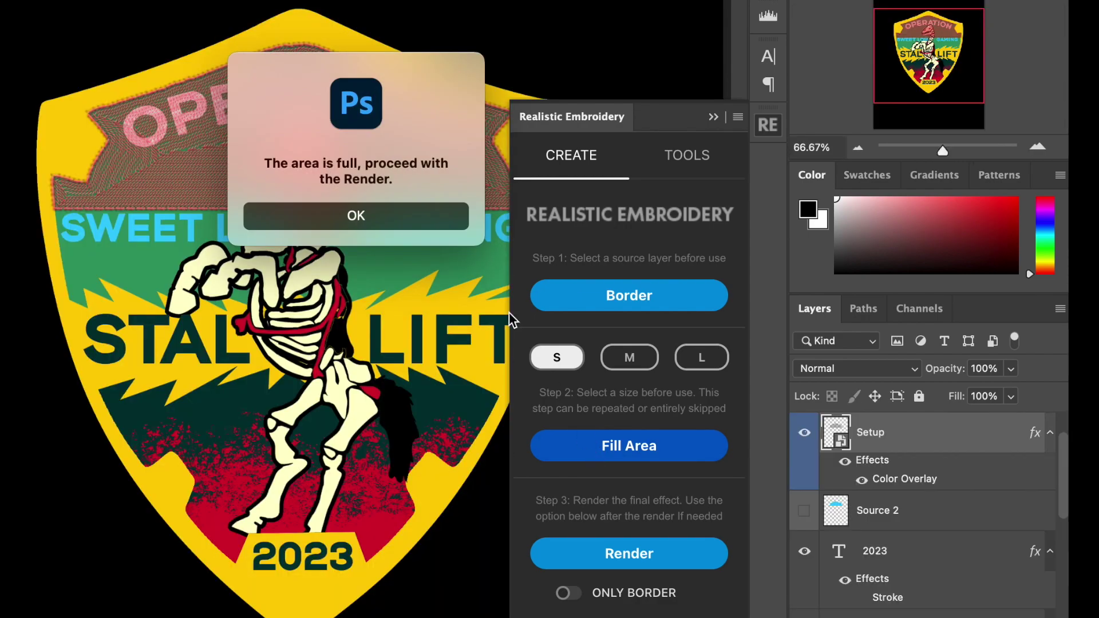
left_click(268, 207)
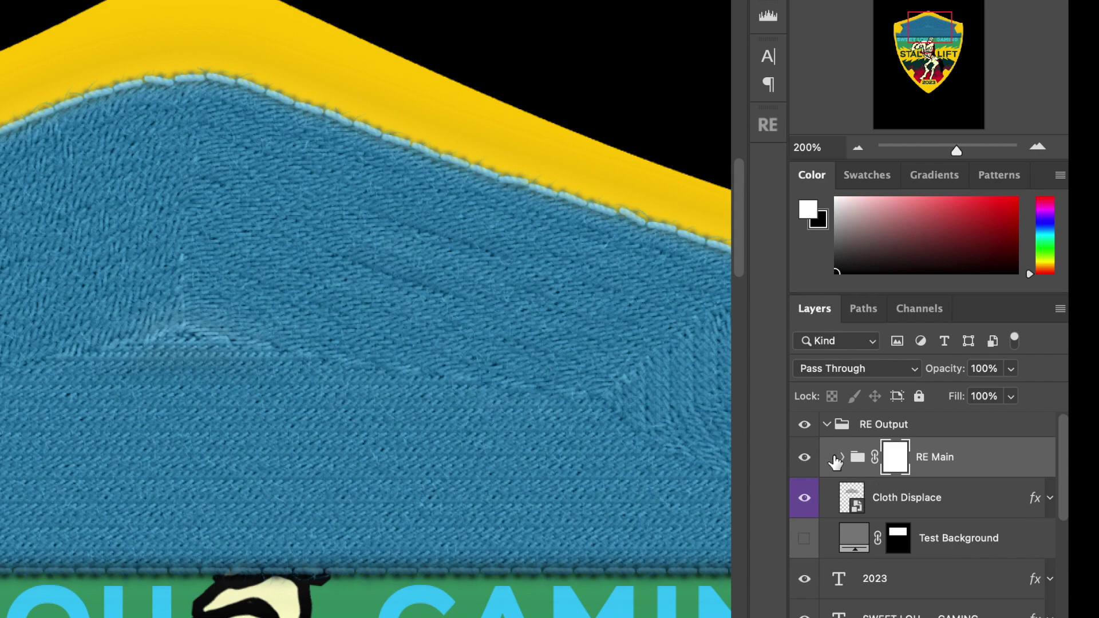
- Collapse the RE Output group, move it below stahl black, and zoom out to the whole badge
left_click(826, 425)
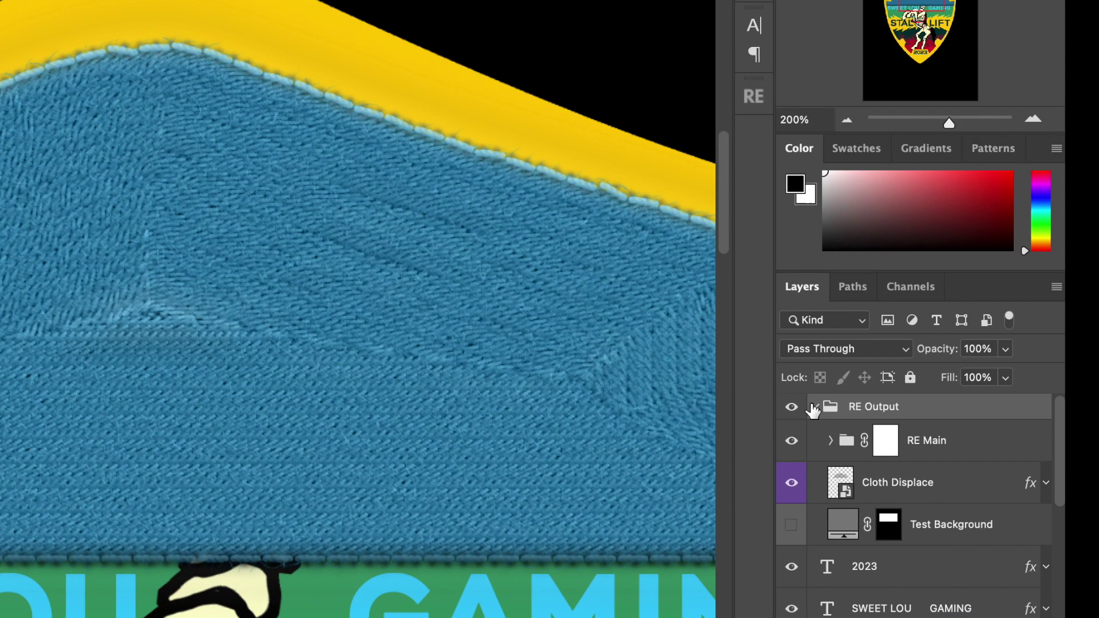
left_click(828, 424)
left_click_drag(892, 436, 891, 461)
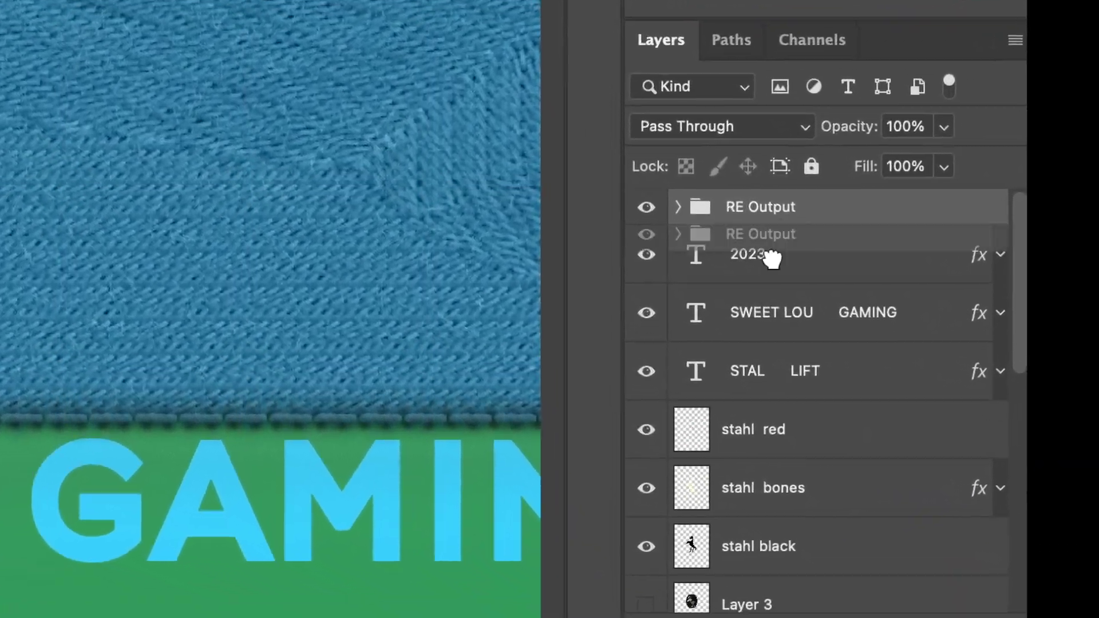
left_click_drag(771, 259, 745, 585)
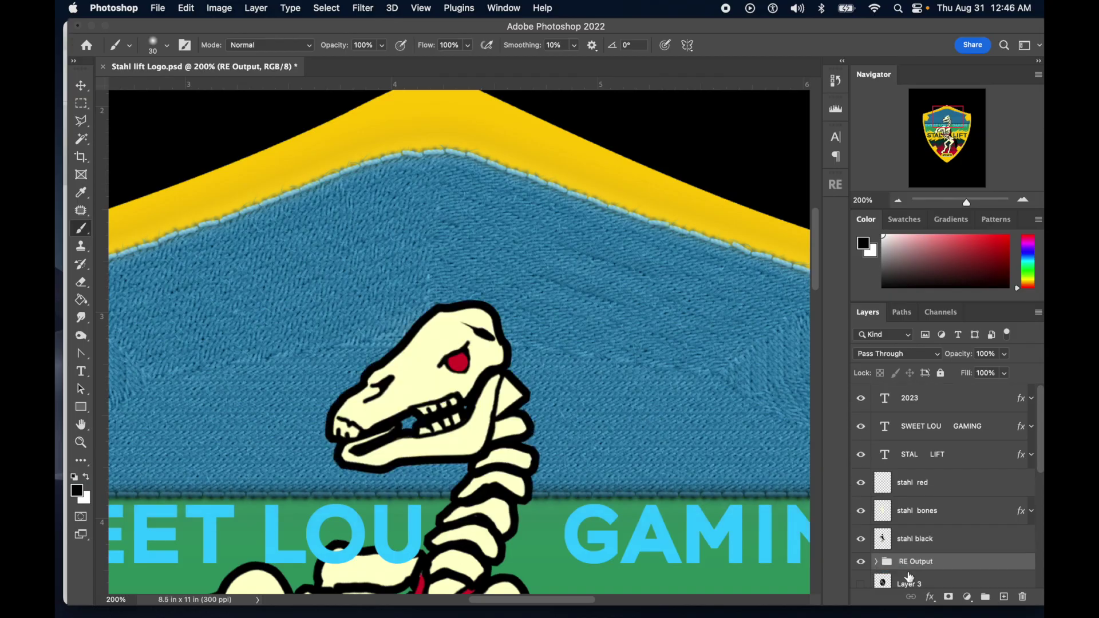
left_click(898, 199)
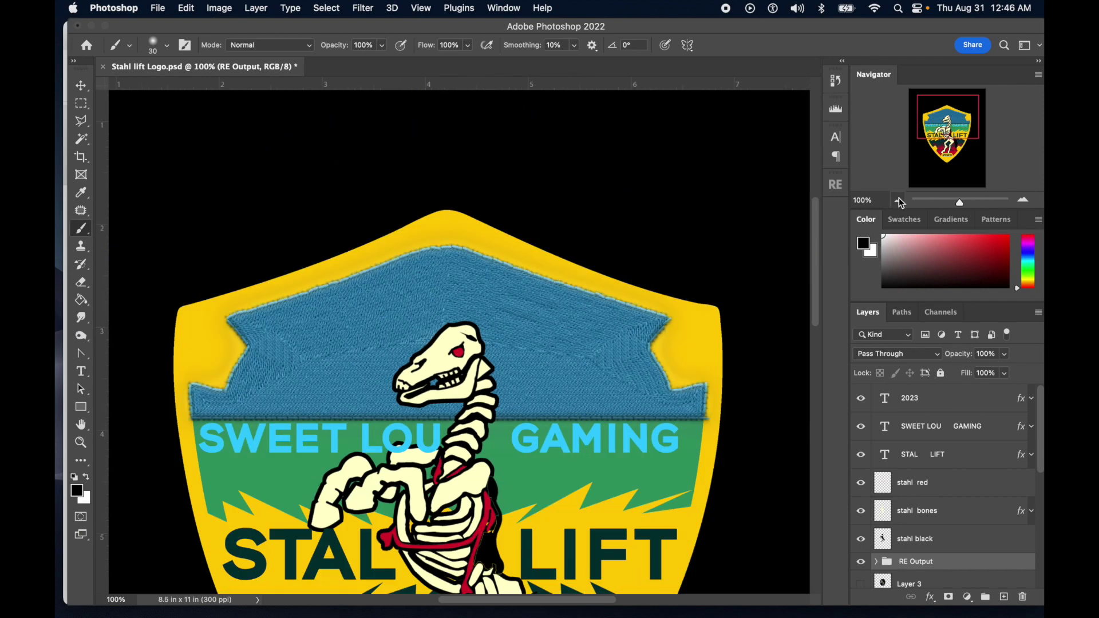
left_click(898, 199)
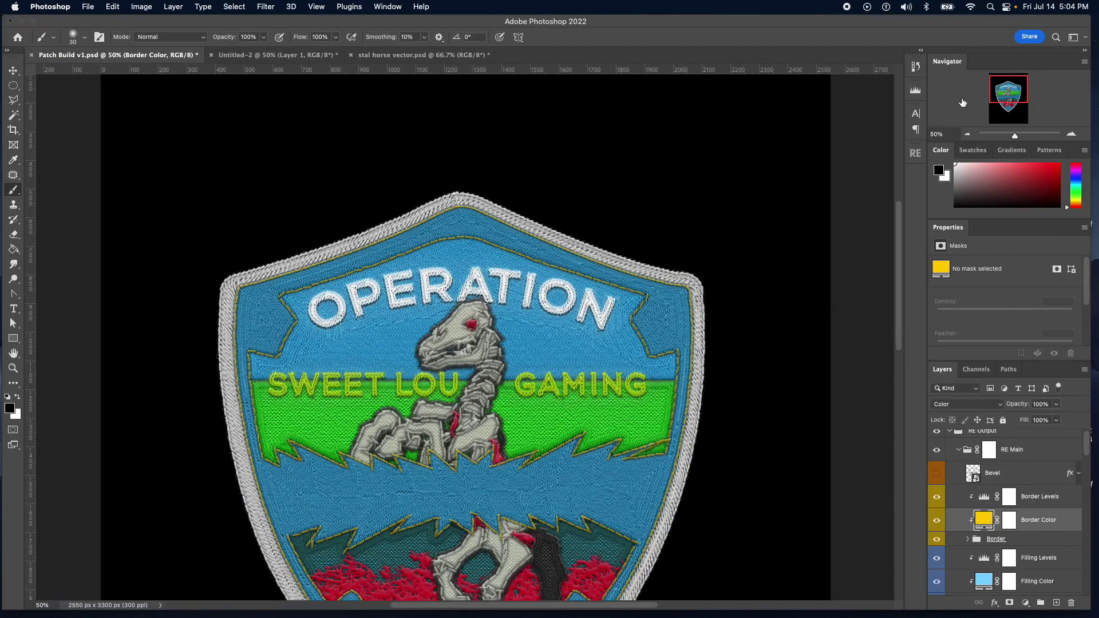
left_click(959, 458)
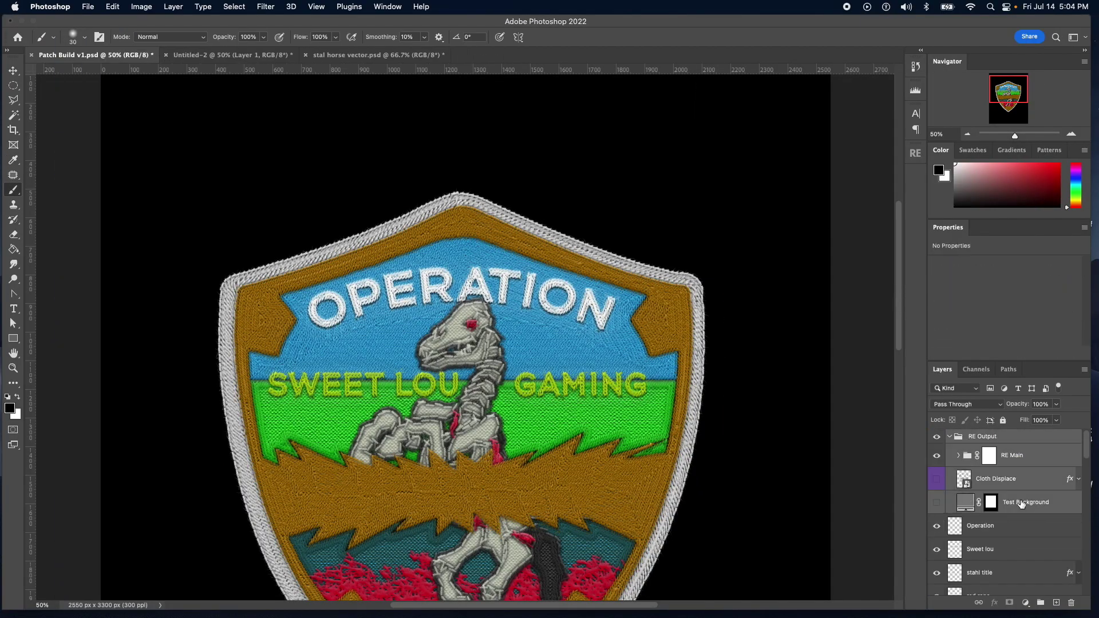
- Generate a stitched Border and render the grass band behind SWEET LOU GAMING as embroidery
left_click_drag(996, 490, 999, 493)
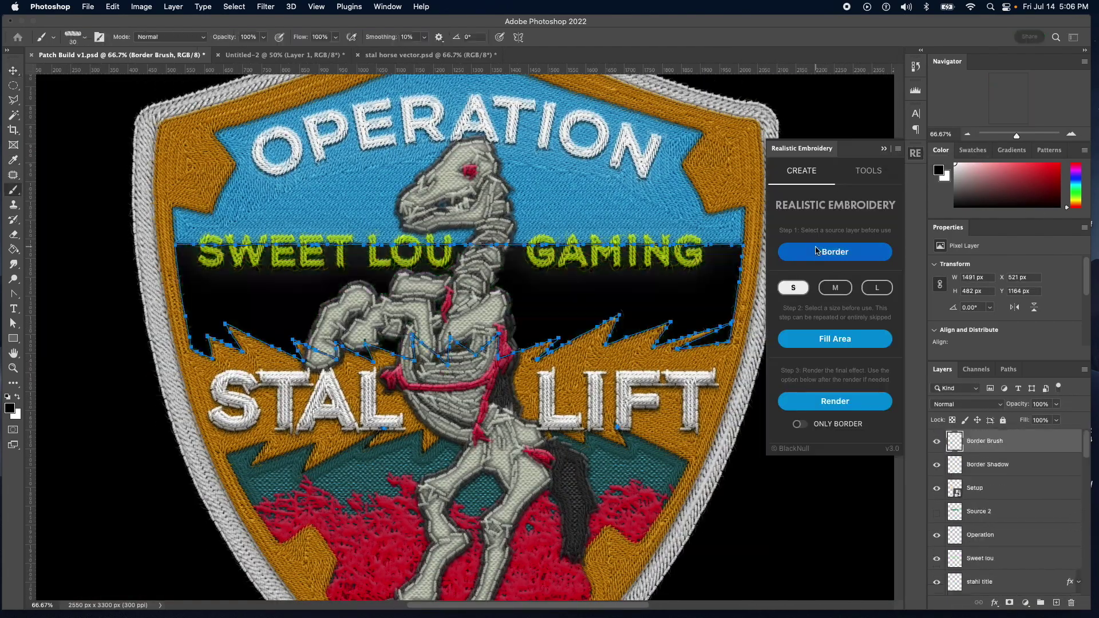
left_click(816, 250)
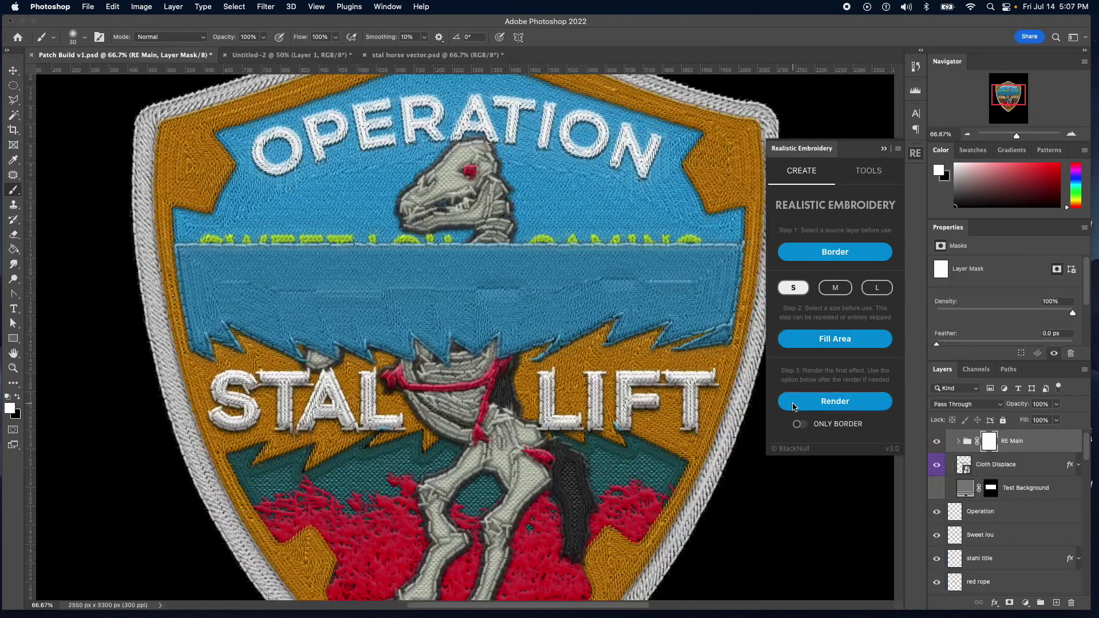
left_click(793, 402)
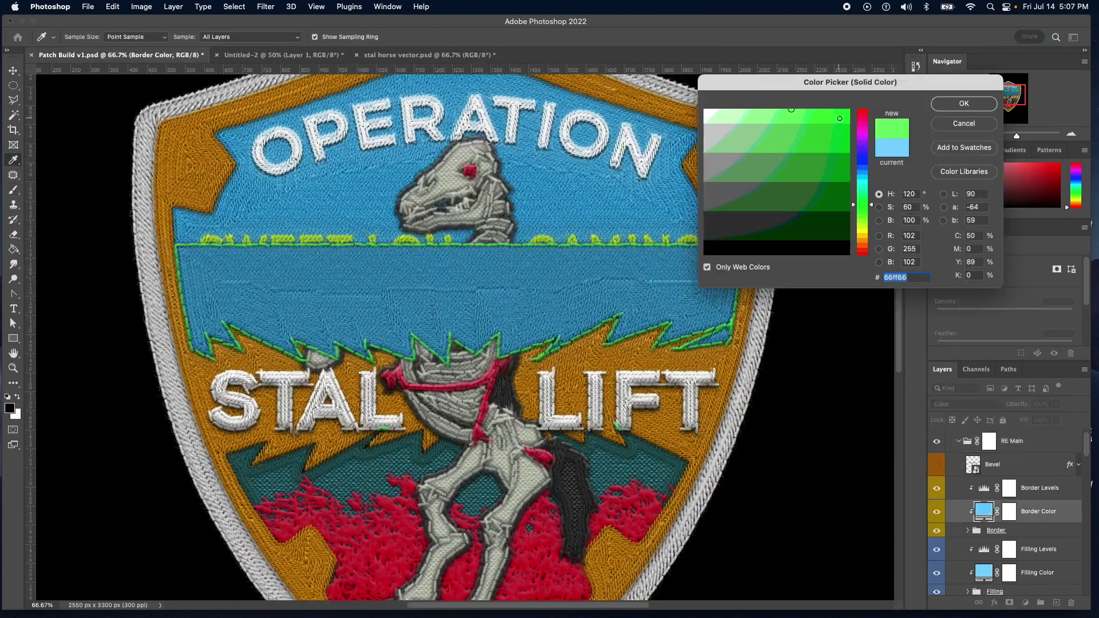
- Move the new green grass layer beneath the horse and lettering, and clone-stamp the seams
left_click_drag(960, 441, 945, 524)
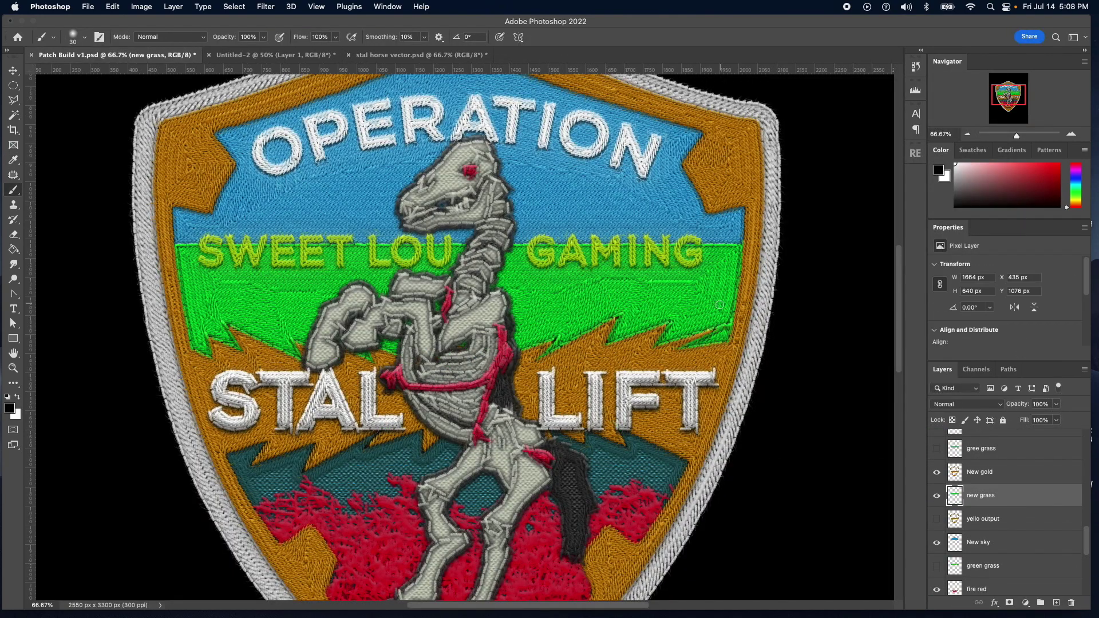
scroll(720, 305, "up", 2)
key("s")
scroll(586, 281, "left", 15)
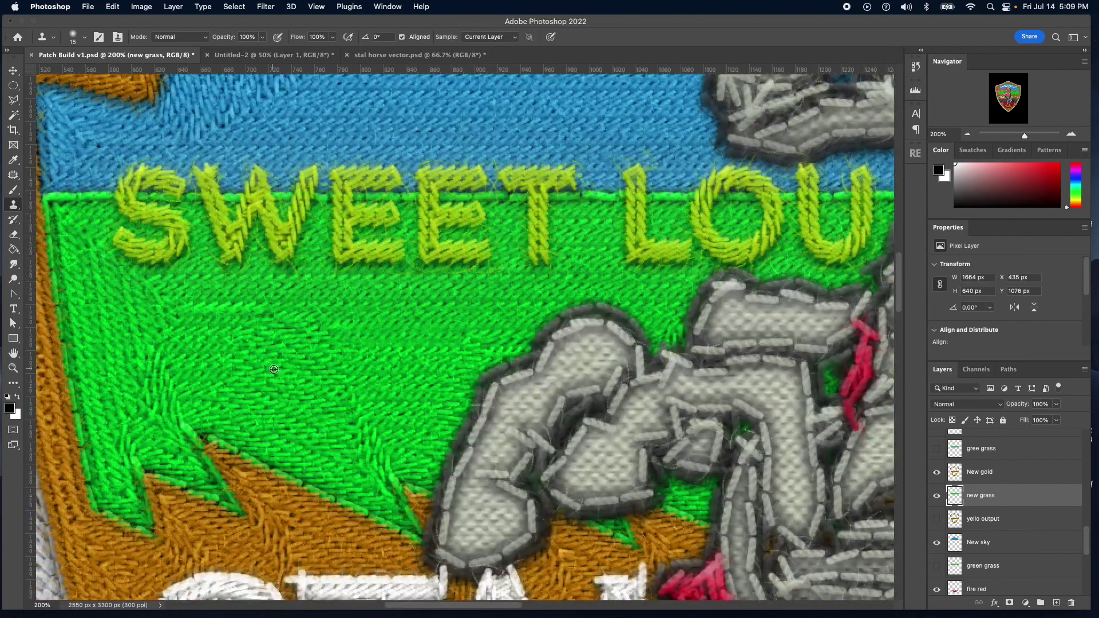
left_click(966, 134)
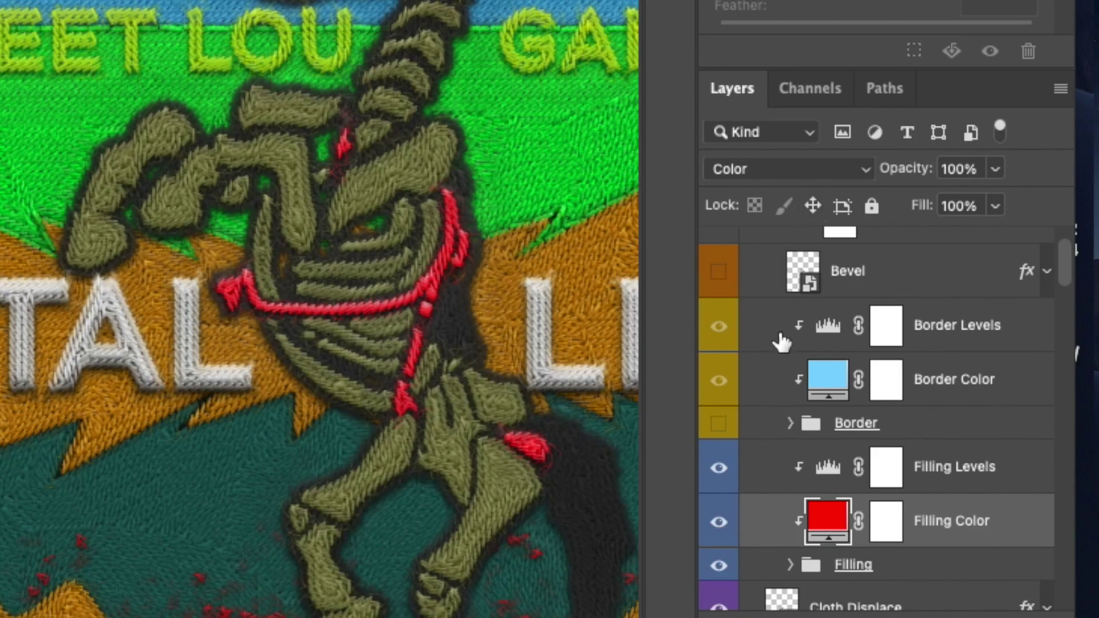
- Select and collapse the RE Main group
scroll(777, 301, "up", 2)
left_click(764, 297)
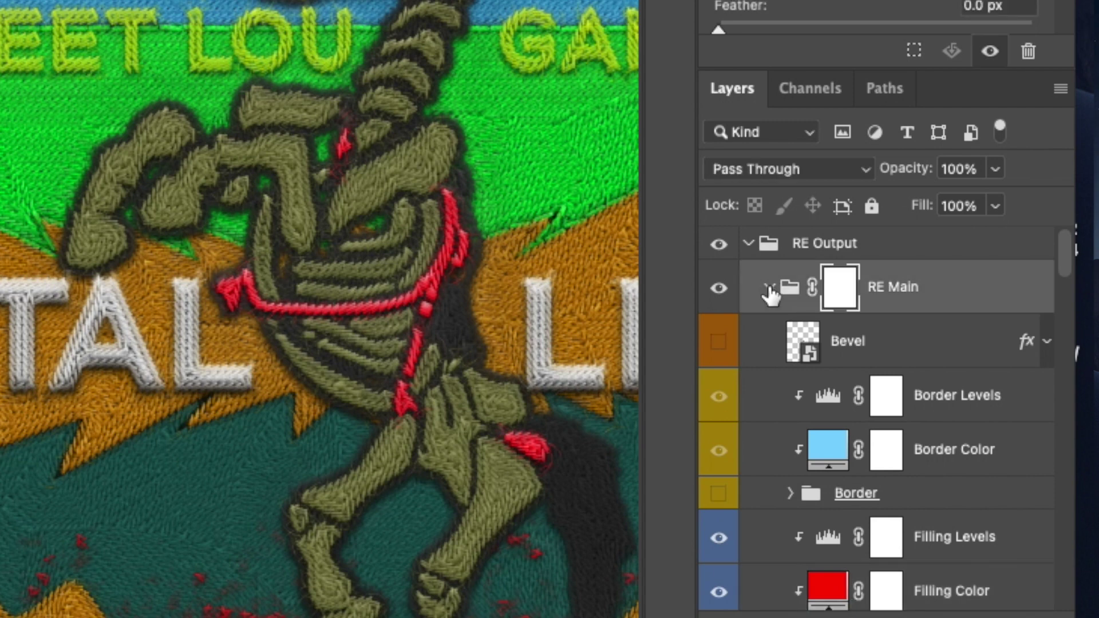
left_click(768, 288)
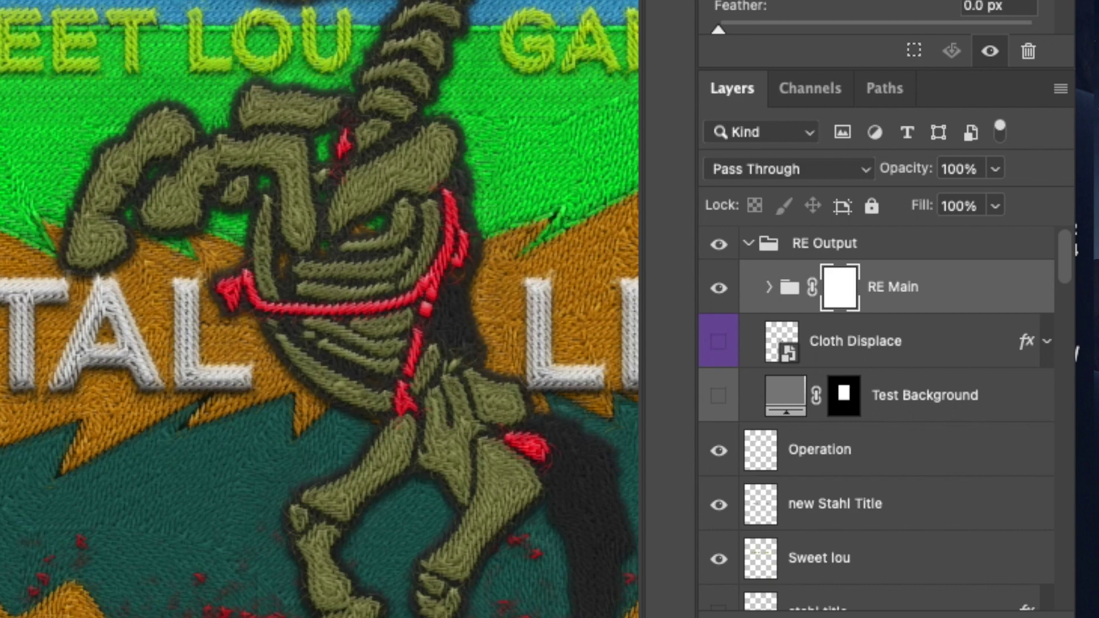
- Compare the stitches with and without Cloth Displace, leaving that layer hidden
scroll(368, 170, "up", 5)
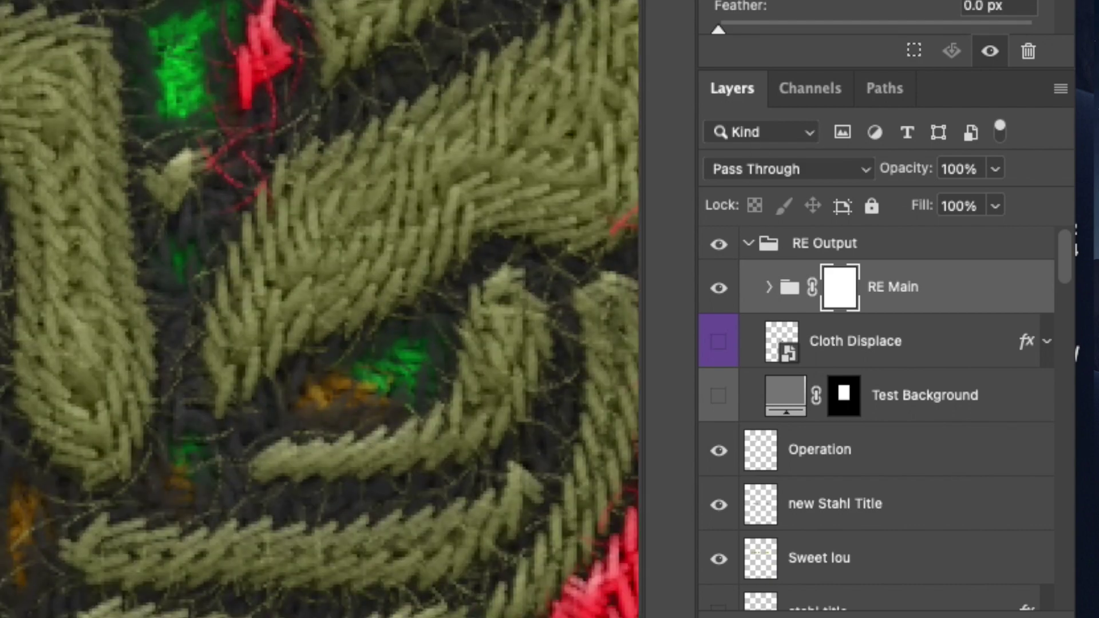
scroll(320, 309, "down", 10)
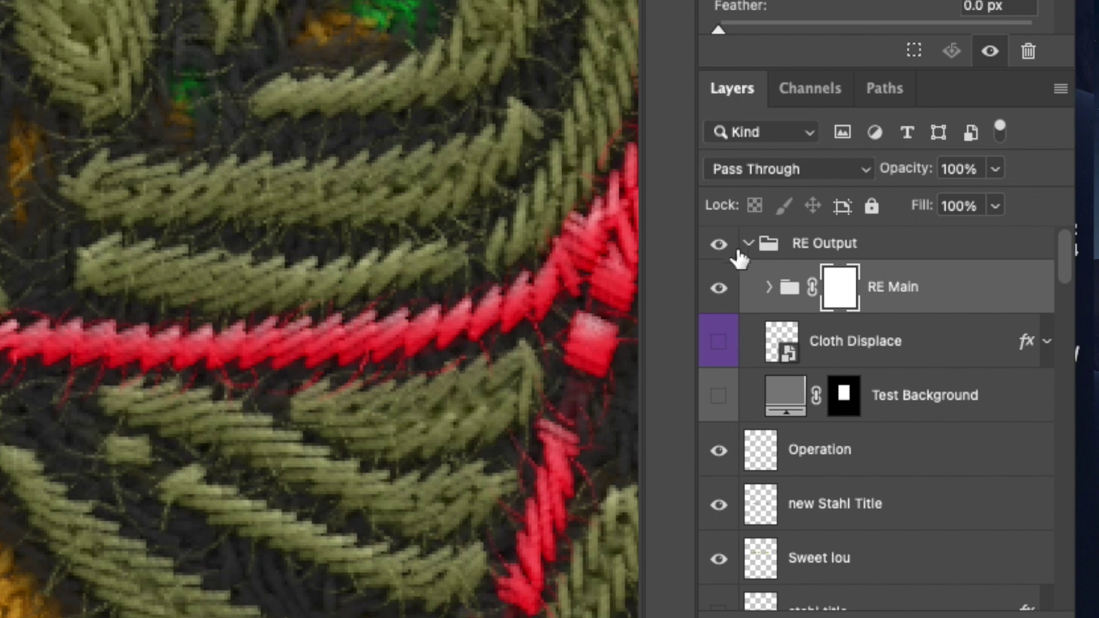
left_click(719, 344)
left_click(719, 343)
left_click(719, 344)
left_click(719, 344)
scroll(319, 309, "down", 5)
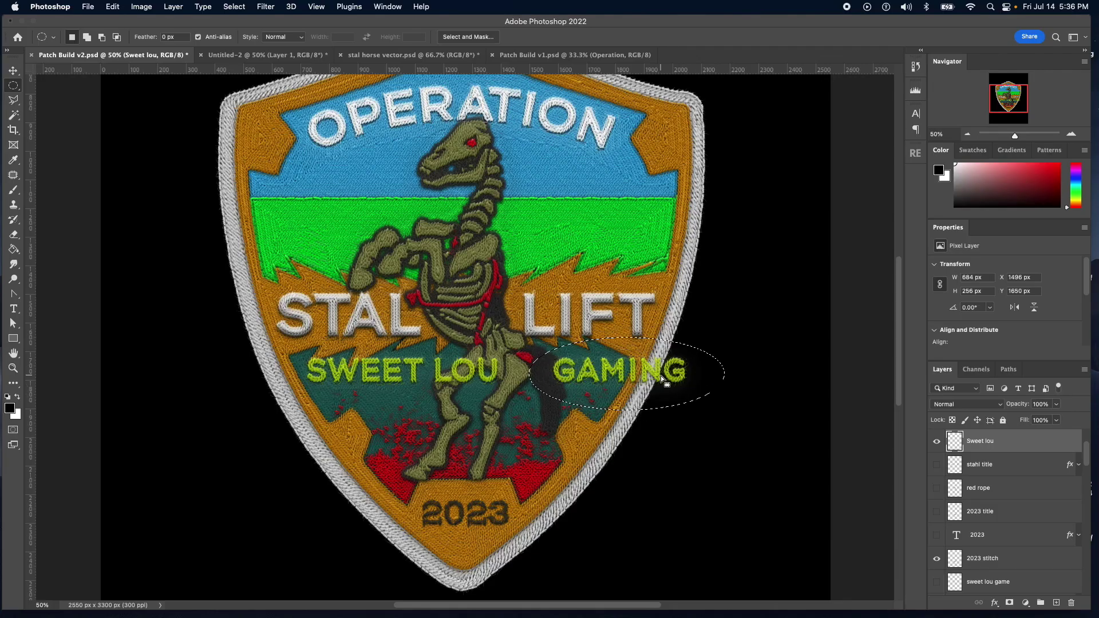
- Scale the SWEET LOU GAMING line down slightly, to about 96.7%
key("ctrl+t")
key("ctrl+0")
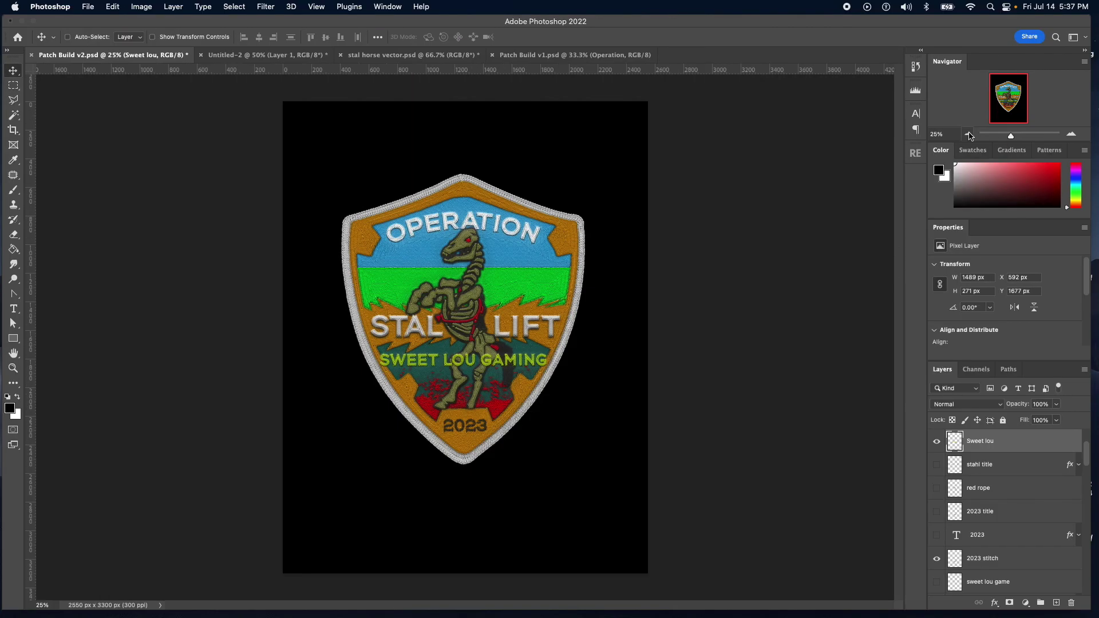
key("ctrl+plus")
key("ctrl+plus")
key("ctrl+plus")
left_click_drag(190, 346, 209, 352)
key("Return")
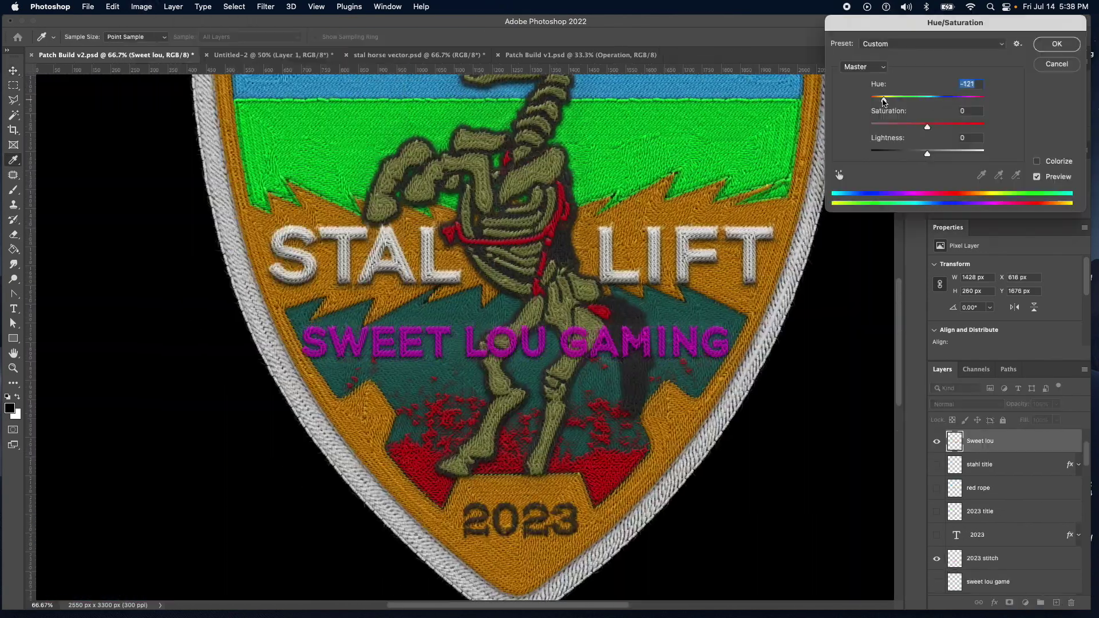
- Recolour the SWEET LOU GAMING lettering a muted blue with Hue/Saturation
mouse_move(927, 151)
left_mouse_down()
mouse_move(918, 155)
mouse_move(930, 152)
left_mouse_up()
key("Return")
key("v")
left_click(967, 136)
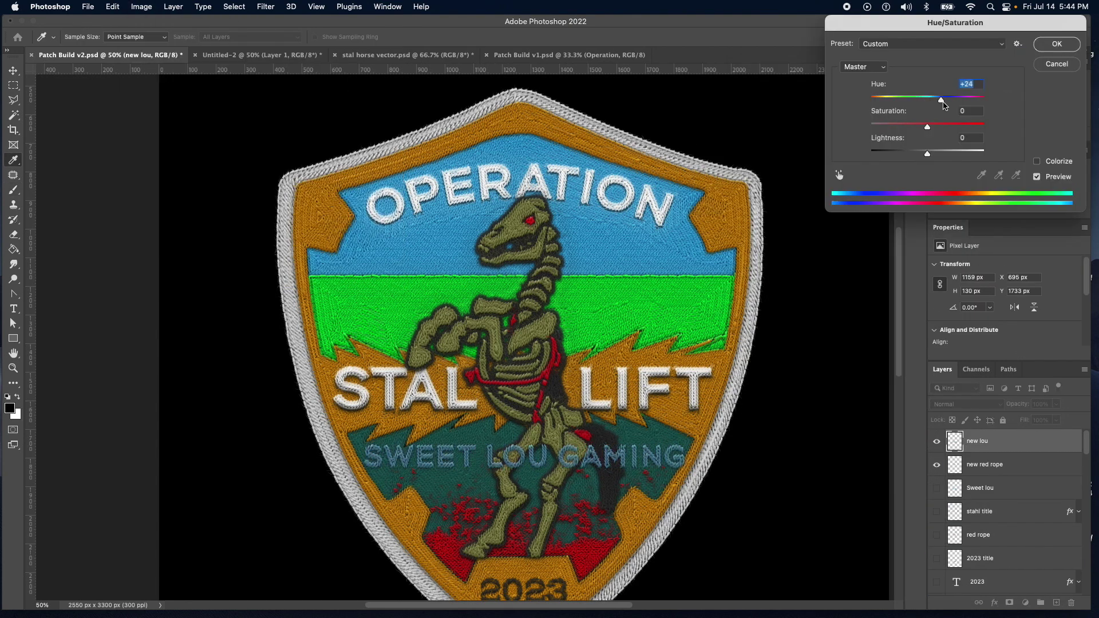
left_click_drag(910, 100, 910, 127)
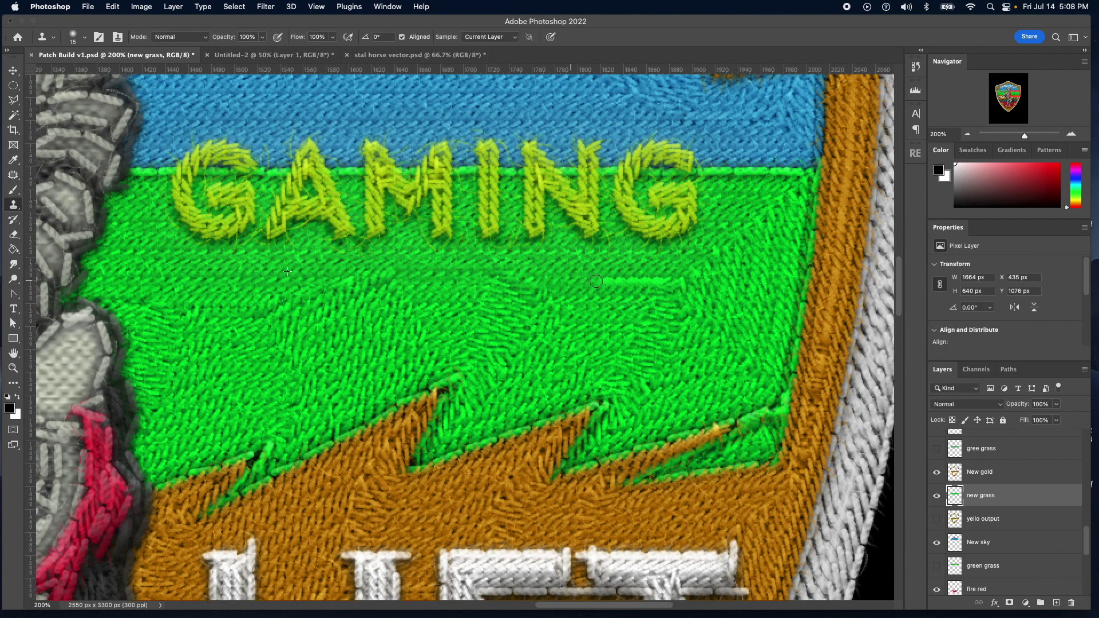
- Pan around the grass band at 200% and scroll the Layers panel toward the RE Main group
scroll(641, 279, "left", 3)
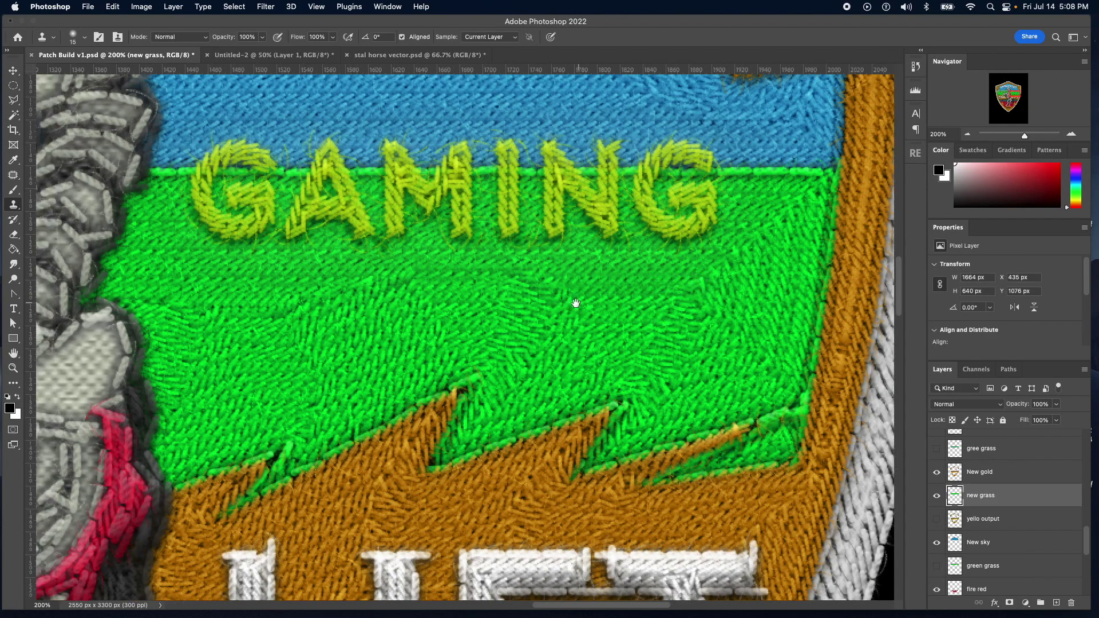
scroll(380, 314, "left", 10)
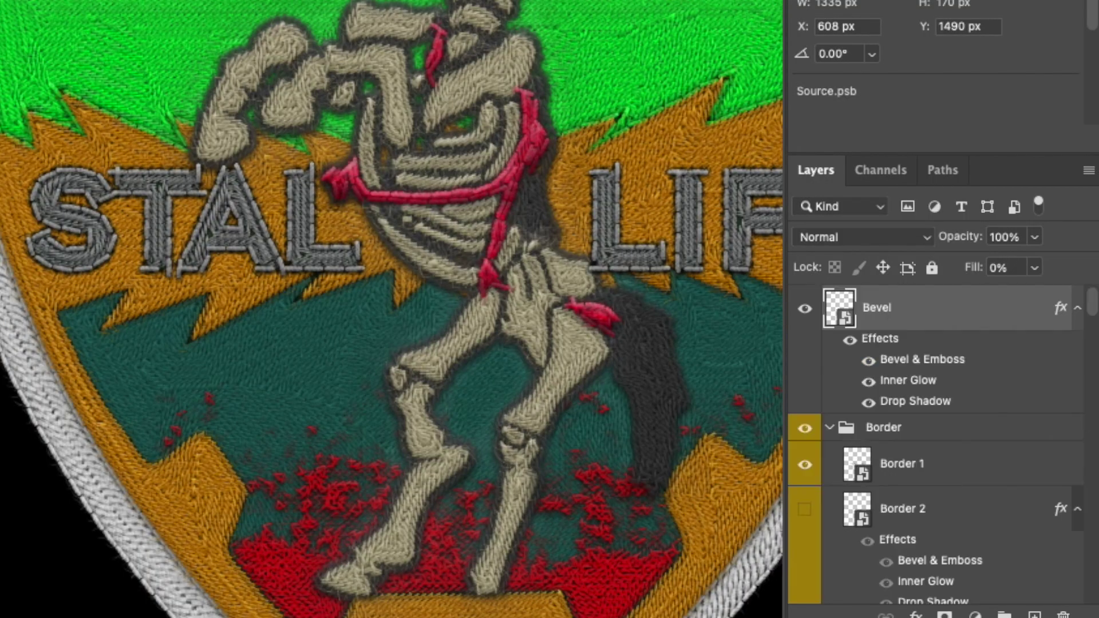
scroll(938, 434, "down", 5)
scroll(939, 434, "down", 5)
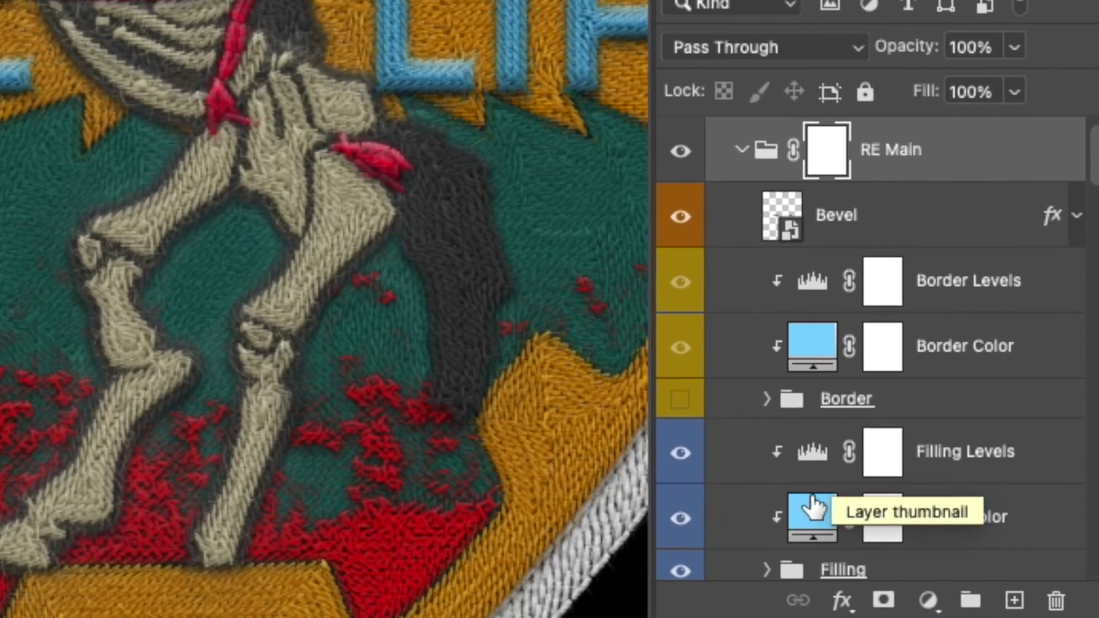
- Select the Filling Color layer and stretch it wider on both the left and right
left_click(815, 521)
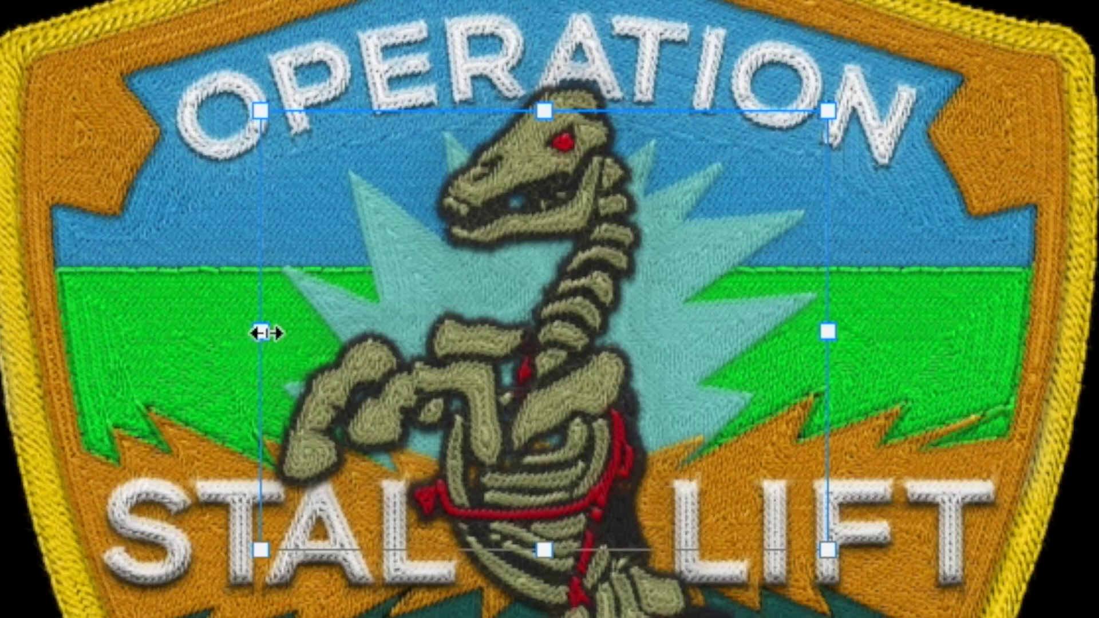
left_click_drag(262, 331, 195, 331)
left_click_drag(835, 333, 859, 326)
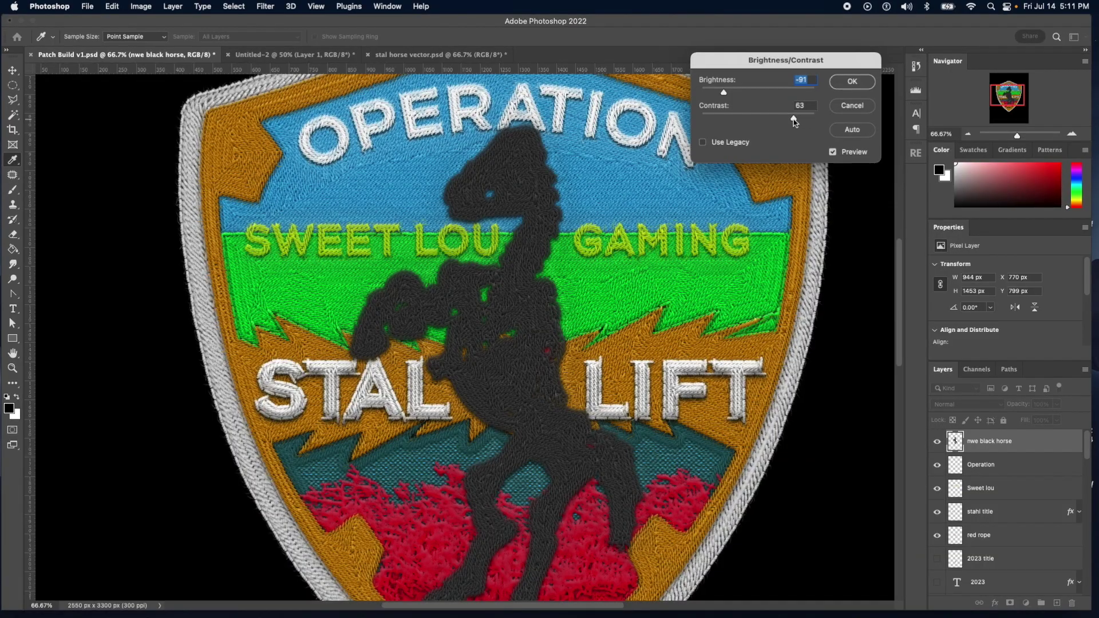
- Apply the horse darkening, pick a new stitch colour, and rename the layer new bones
key("Return")
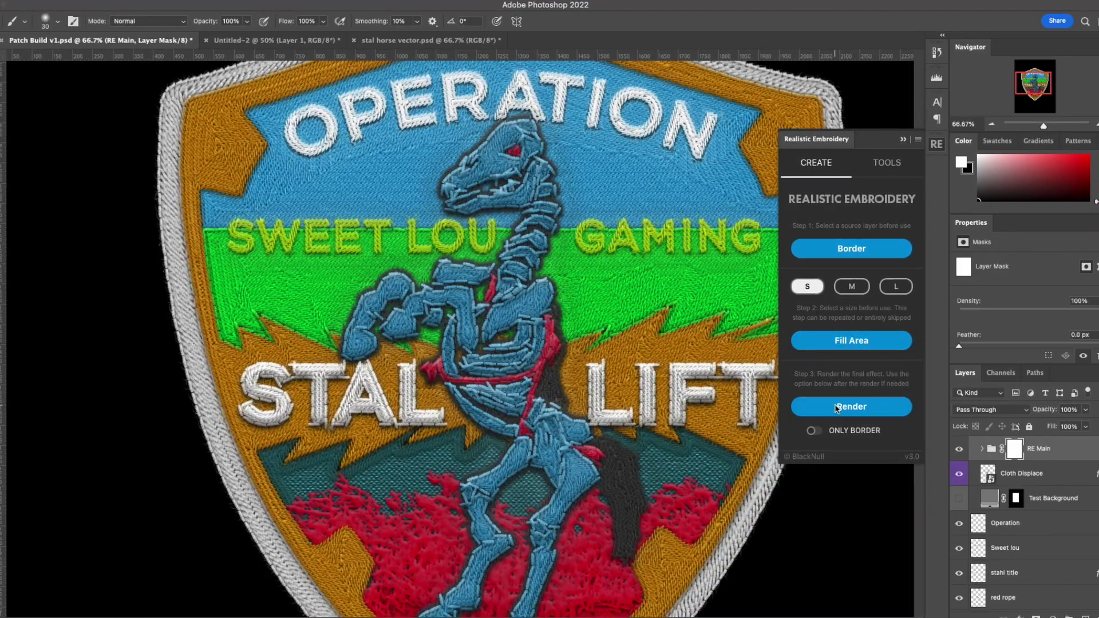
double_click(1013, 590)
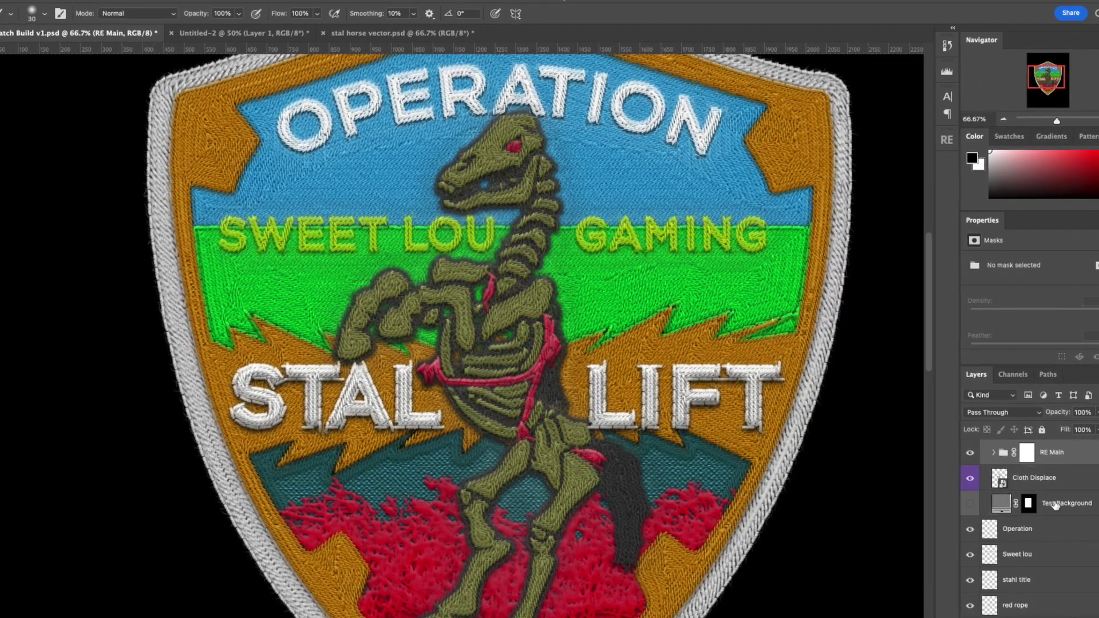
type("s")
key("Return")
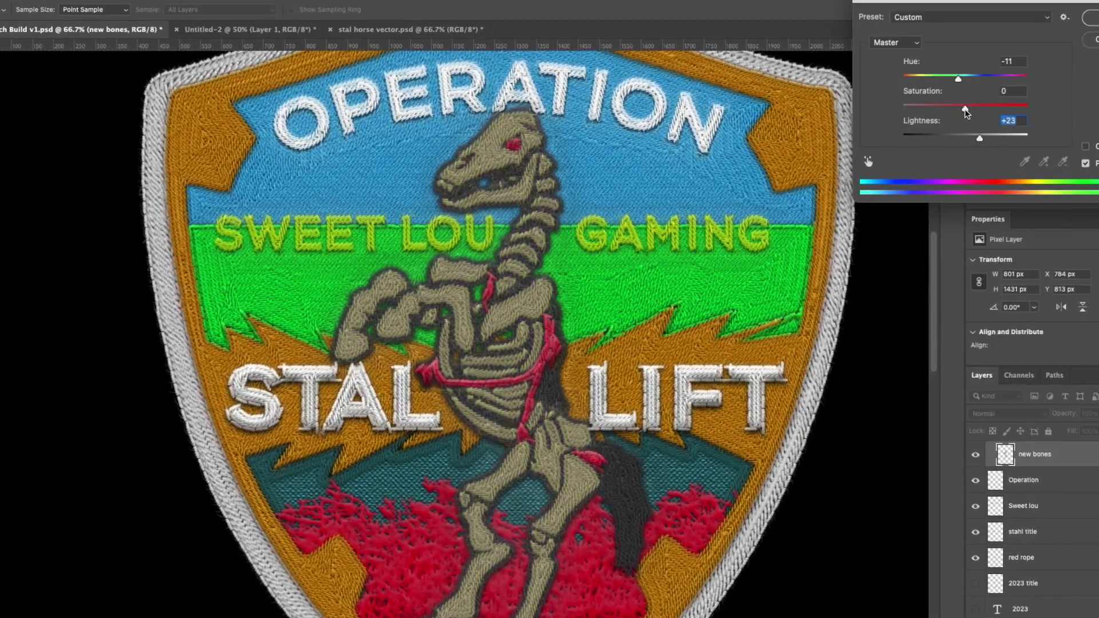